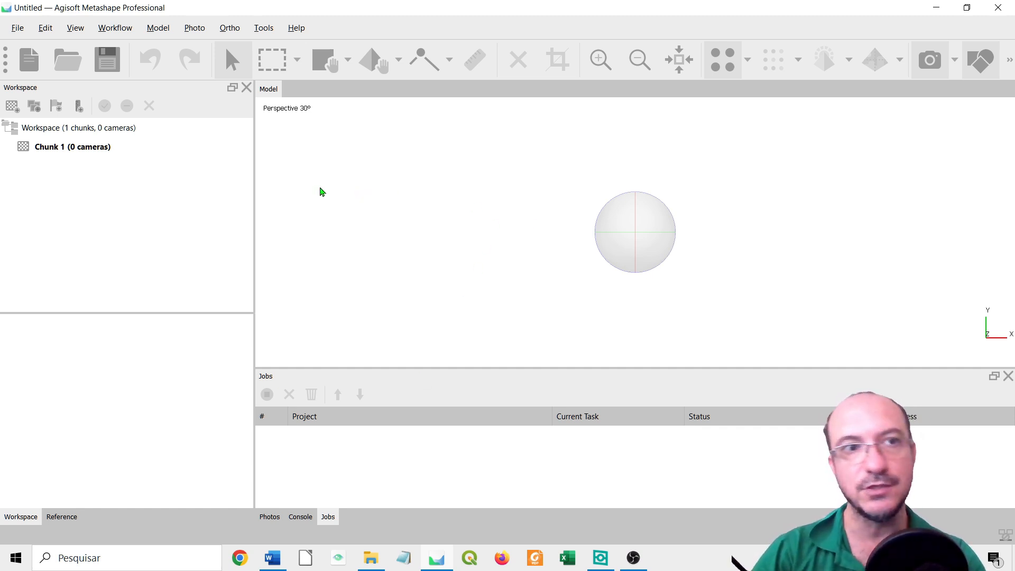
{"action": "left_click", "coordinate": [19, 29]}
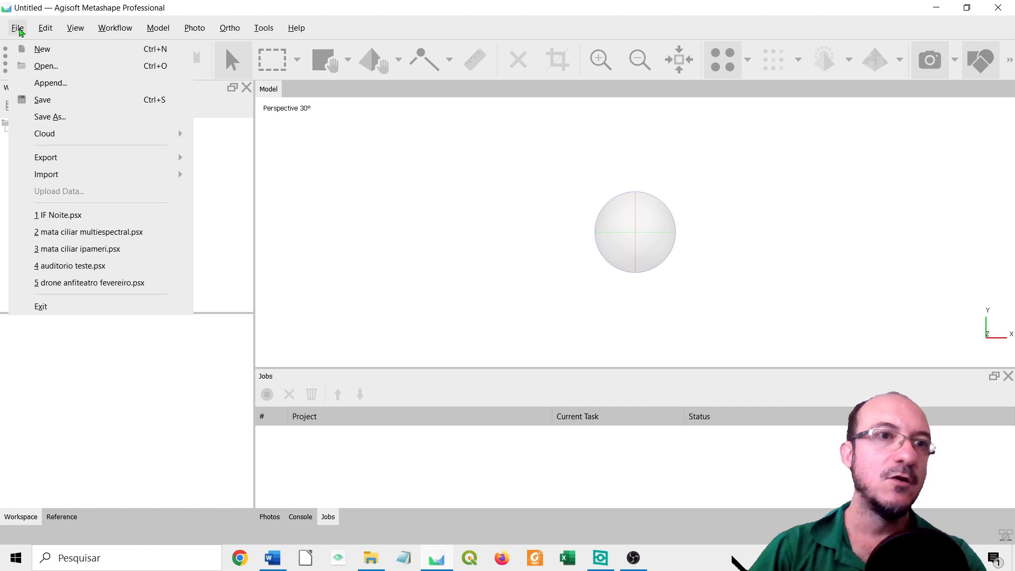
{"action": "left_click", "coordinate": [476, 303]}
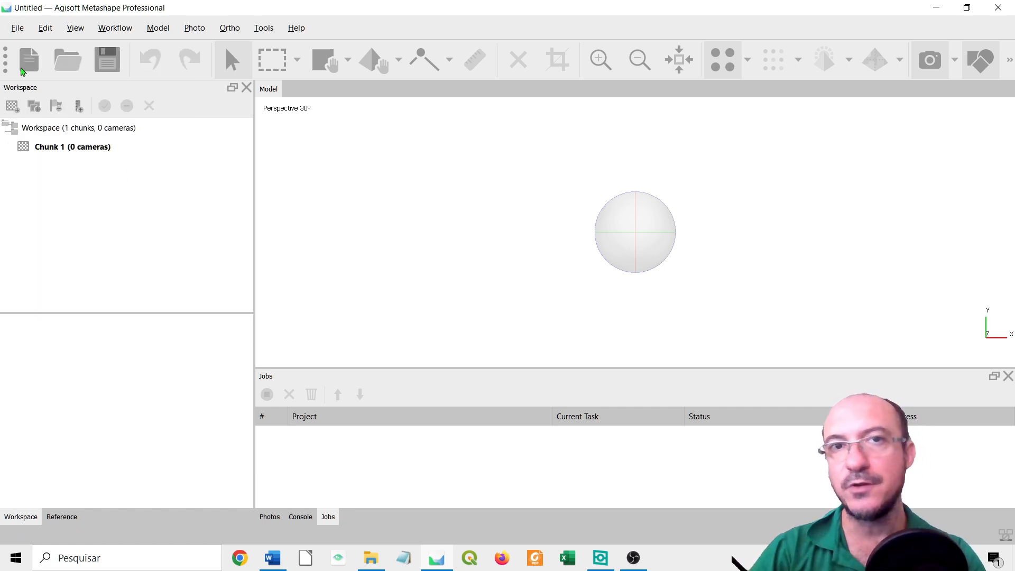
{"action": "left_click", "coordinate": [19, 29]}
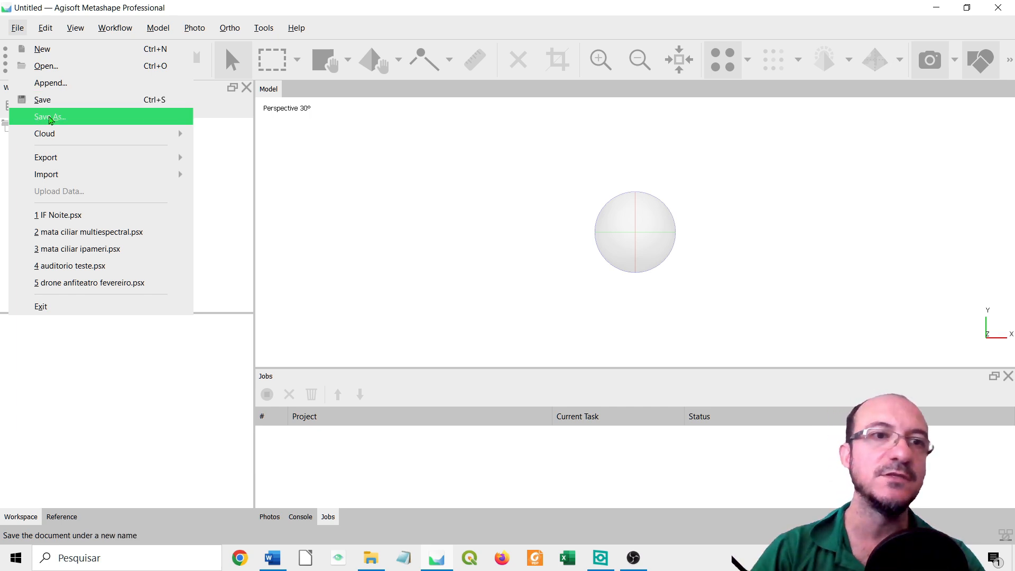
{"action": "left_click", "coordinate": [413, 272]}
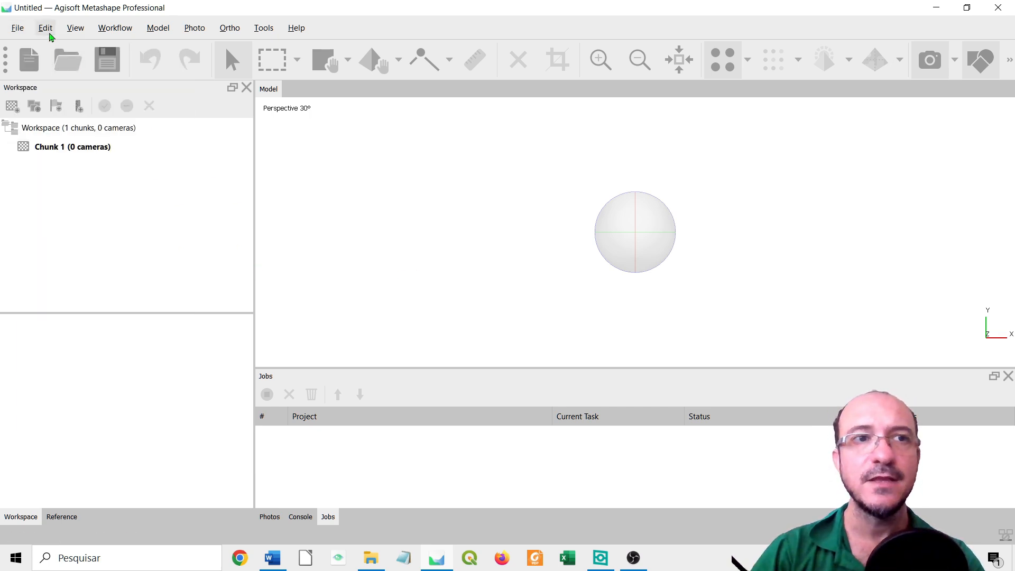
{"action": "left_click", "coordinate": [45, 28]}
{"action": "mouse_move", "coordinate": [76, 28]}
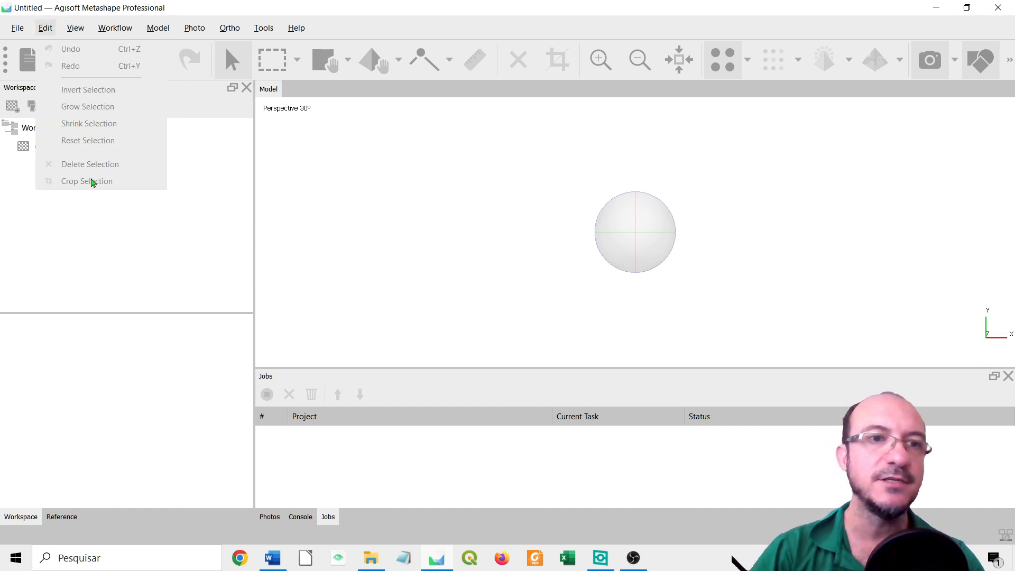
{"action": "left_click", "coordinate": [344, 204]}
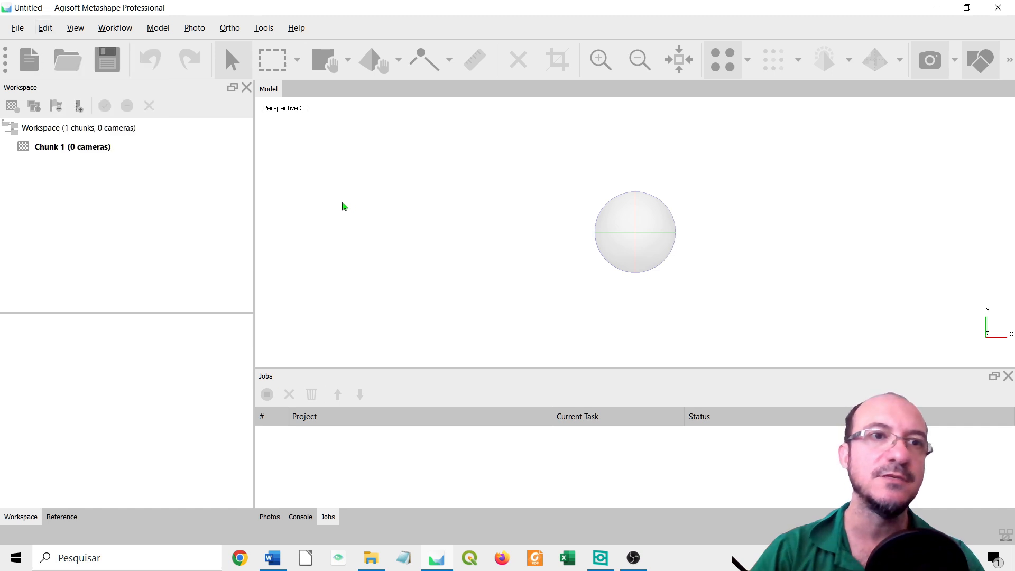
{"action": "left_click", "coordinate": [75, 28]}
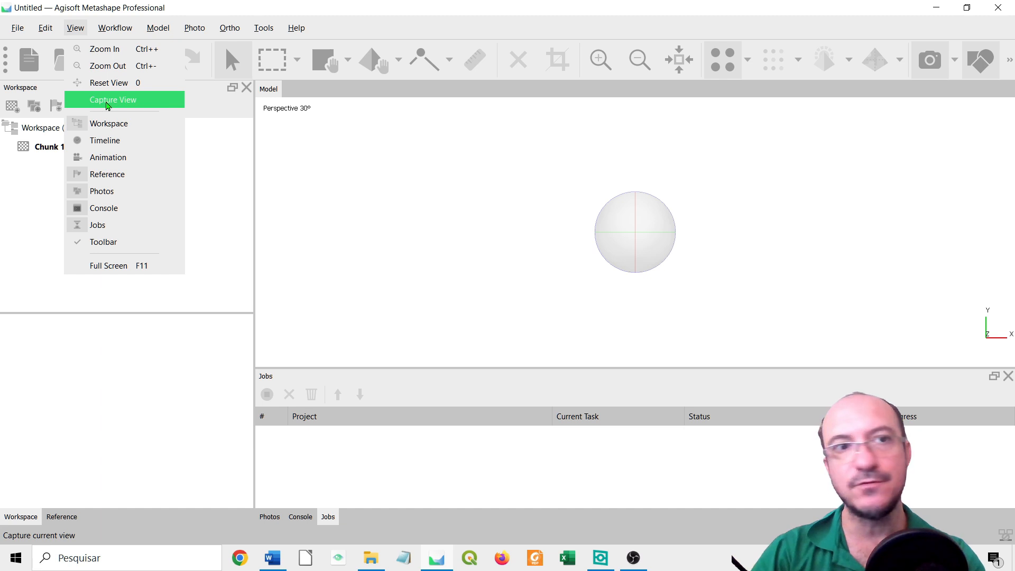
{"action": "mouse_move", "coordinate": [113, 21]}
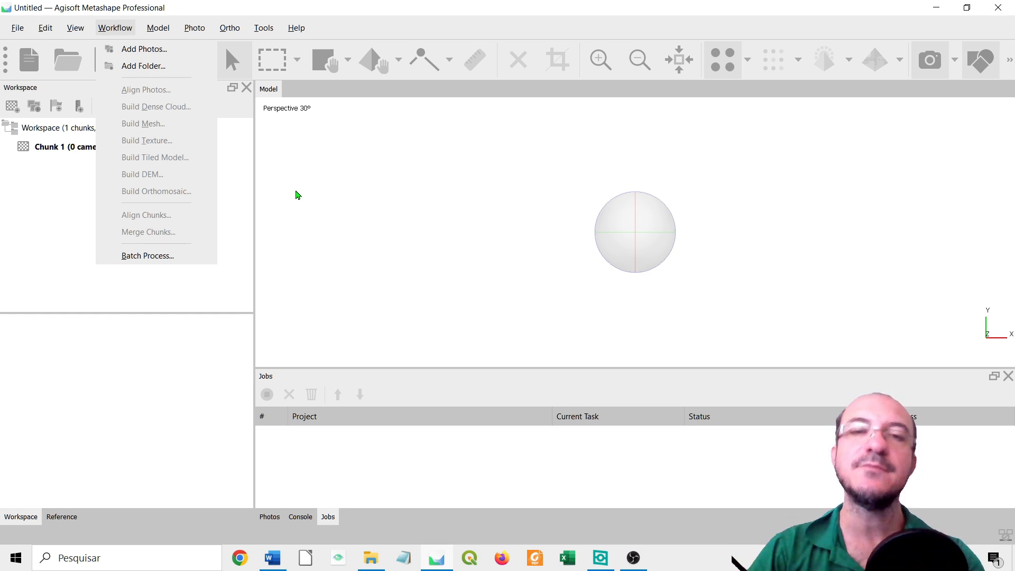
{"action": "left_click", "coordinate": [134, 69]}
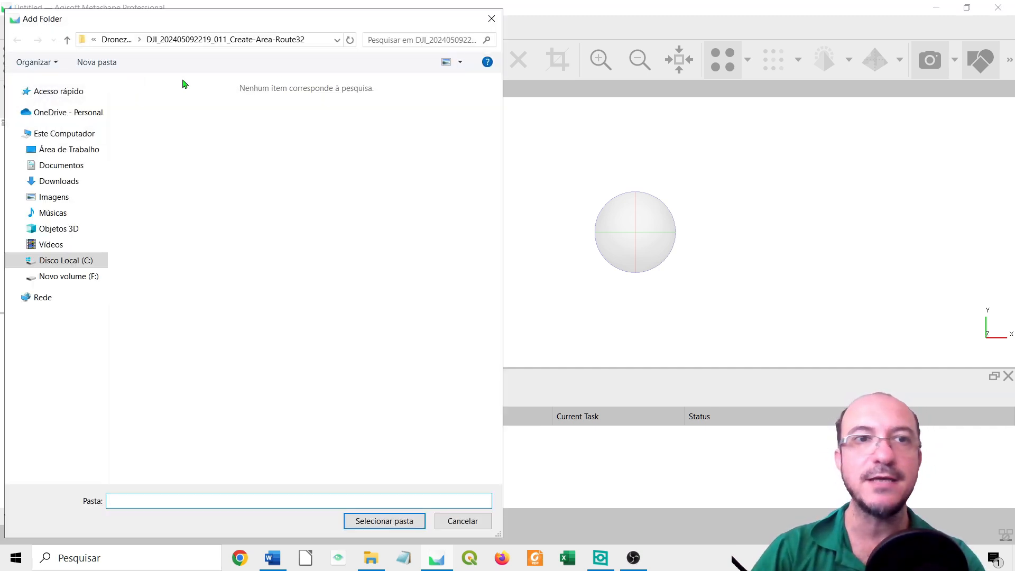
{"action": "left_click", "coordinate": [113, 40]}
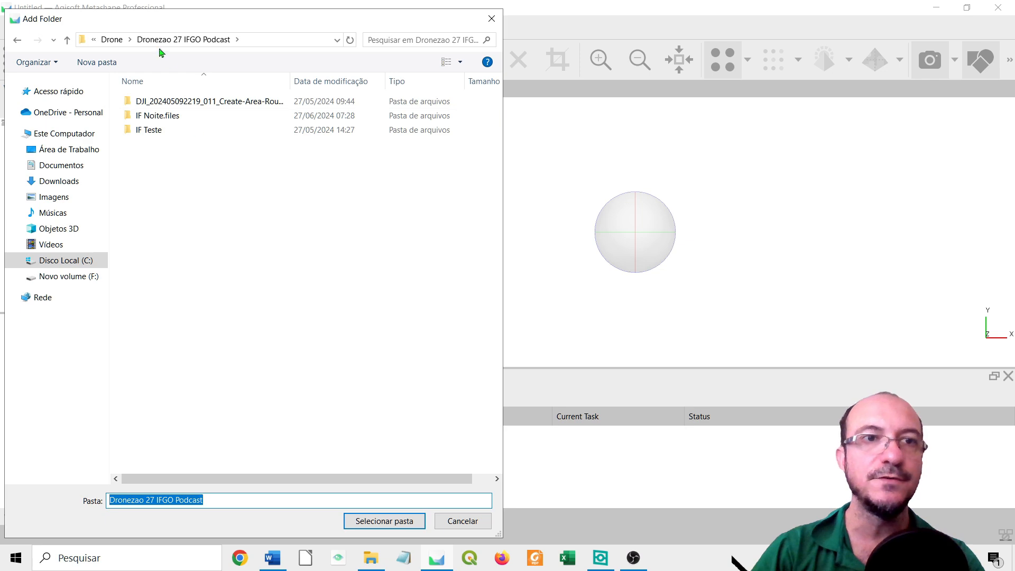
{"action": "left_click", "coordinate": [118, 40]}
{"action": "scroll", "coordinate": [223, 254], "scroll_direction": "down", "scroll_amount": 4}
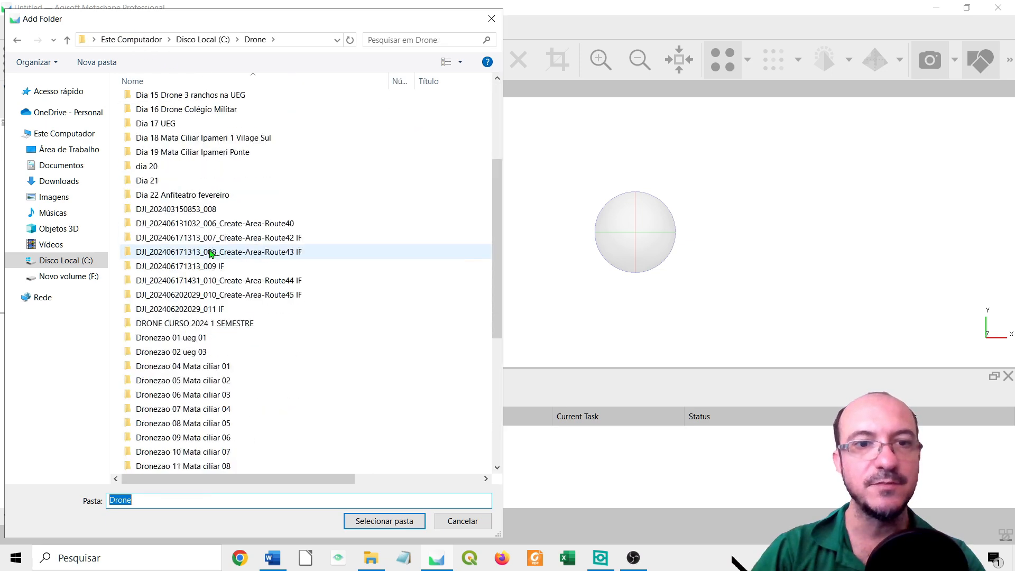
{"action": "left_click", "coordinate": [261, 282]}
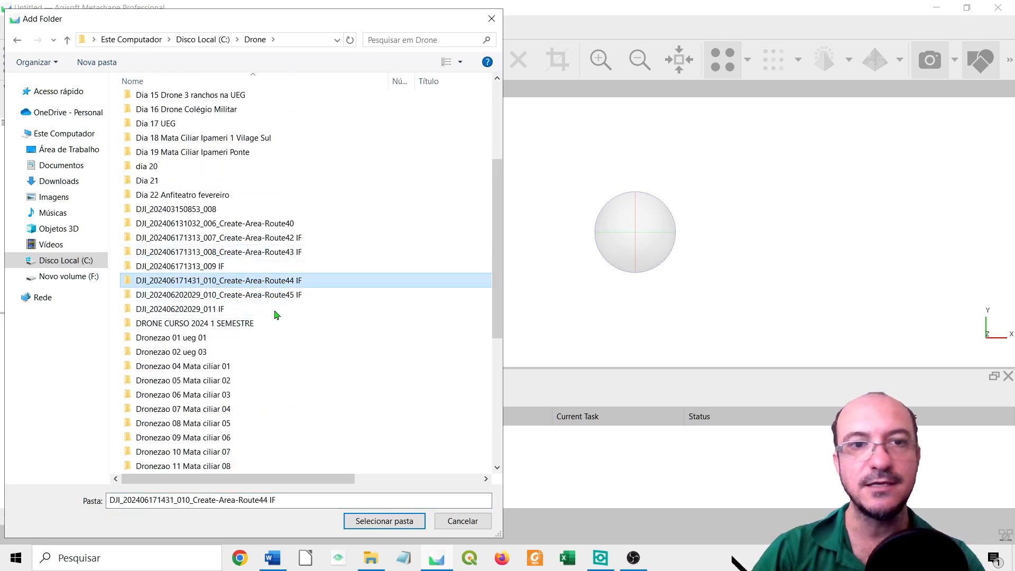
{"action": "left_click", "coordinate": [384, 522]}
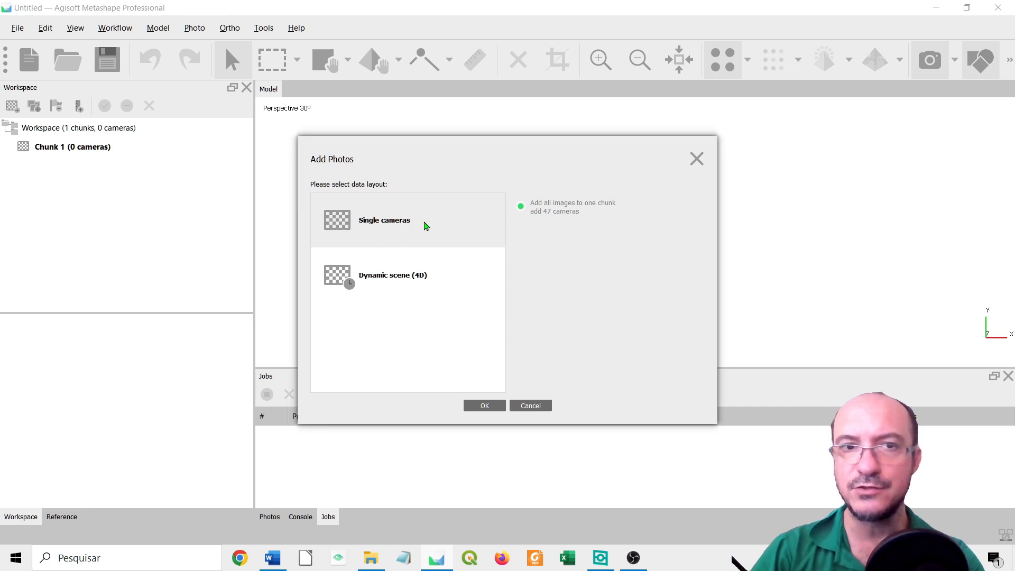
{"action": "left_click", "coordinate": [487, 407]}
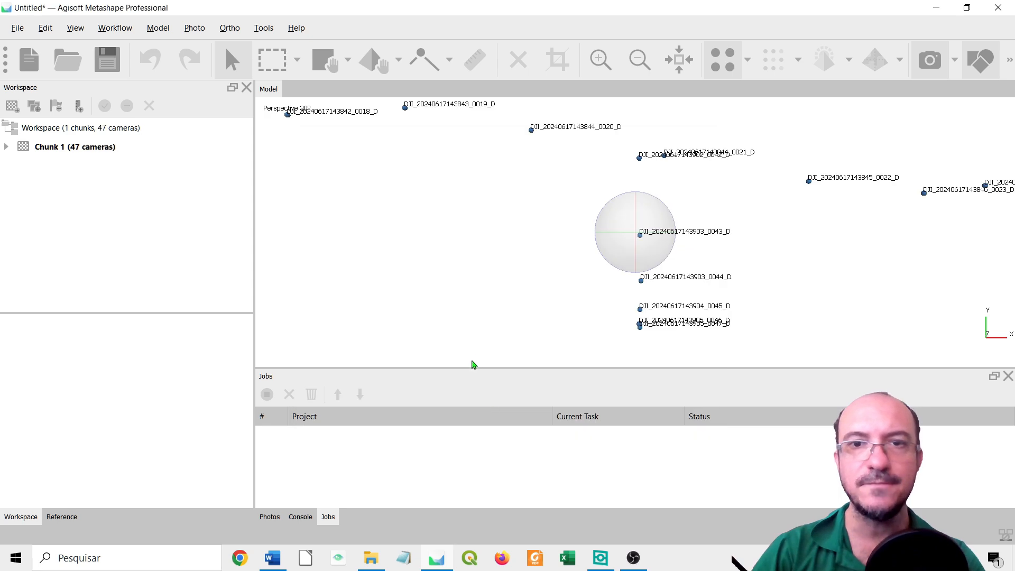
{"action": "scroll", "coordinate": [537, 217], "scroll_direction": "down", "scroll_amount": 5}
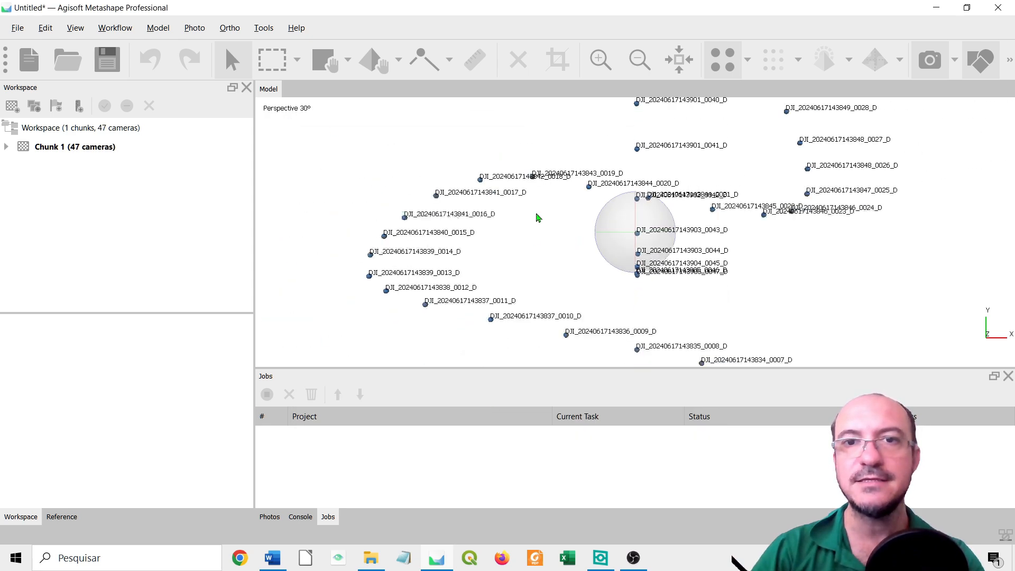
{"action": "scroll", "coordinate": [537, 218], "scroll_direction": "down", "scroll_amount": 3}
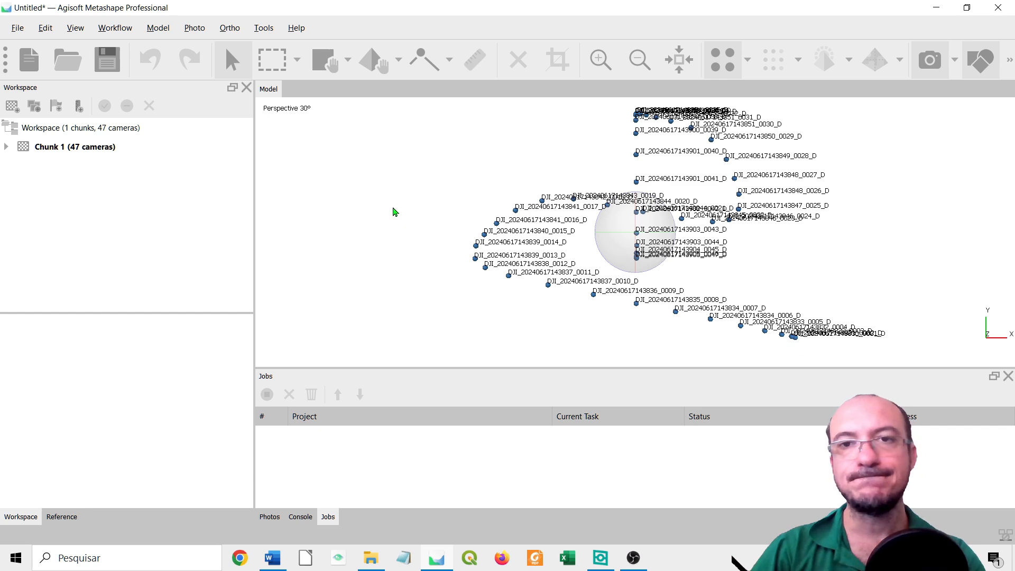
{"action": "left_click", "coordinate": [121, 28]}
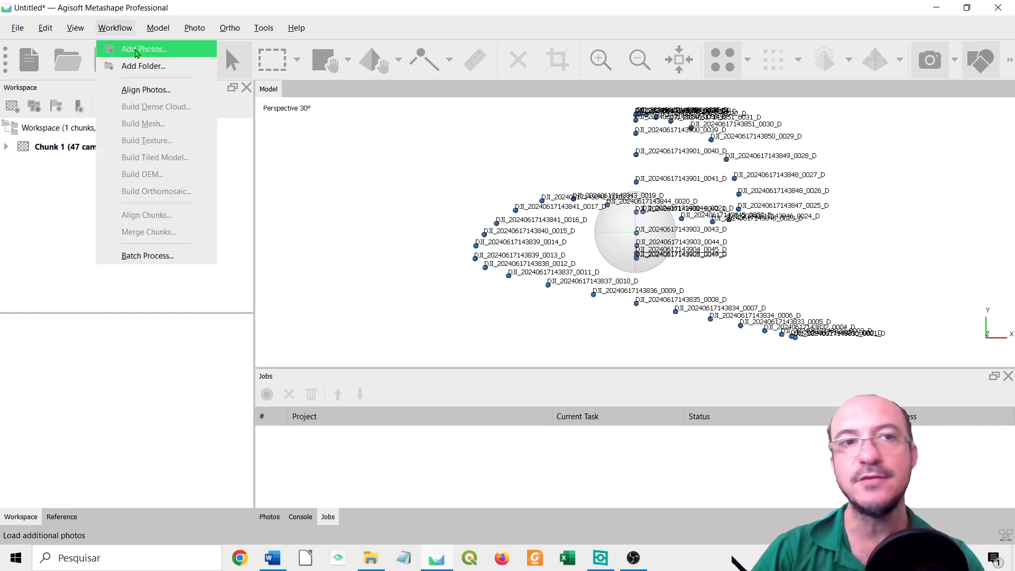
{"action": "left_click", "coordinate": [137, 49]}
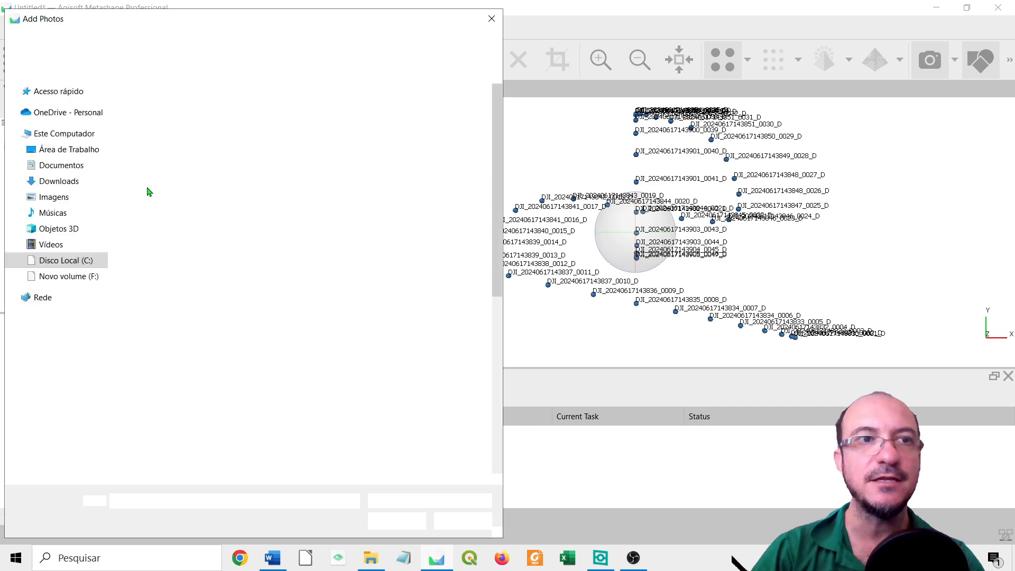
{"action": "left_click", "coordinate": [136, 121]}
{"action": "scroll", "coordinate": [334, 361], "scroll_direction": "down", "scroll_amount": 5}
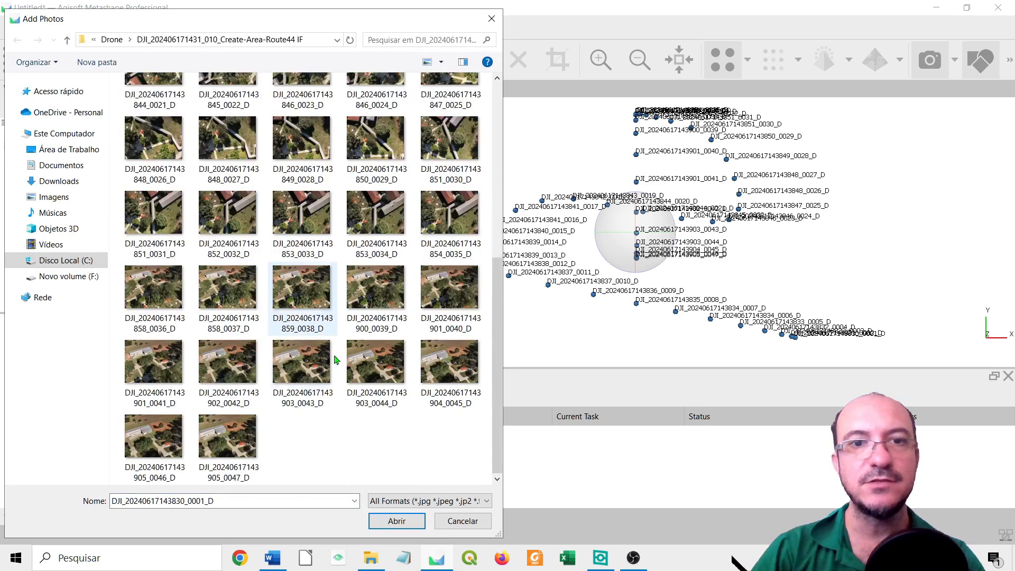
{"action": "left_click", "coordinate": [229, 435], "text": "shift"}
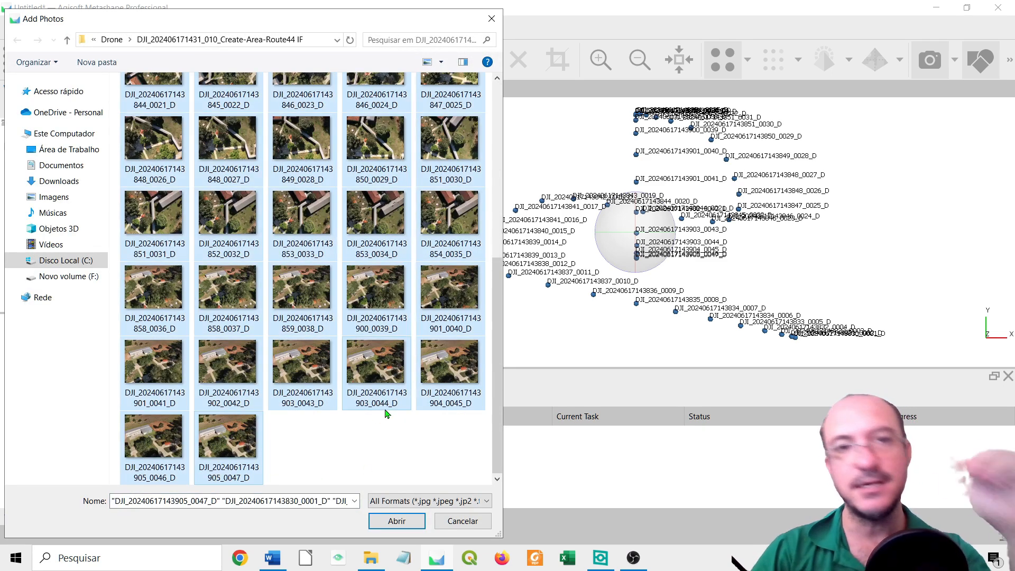
{"action": "left_click", "coordinate": [462, 521]}
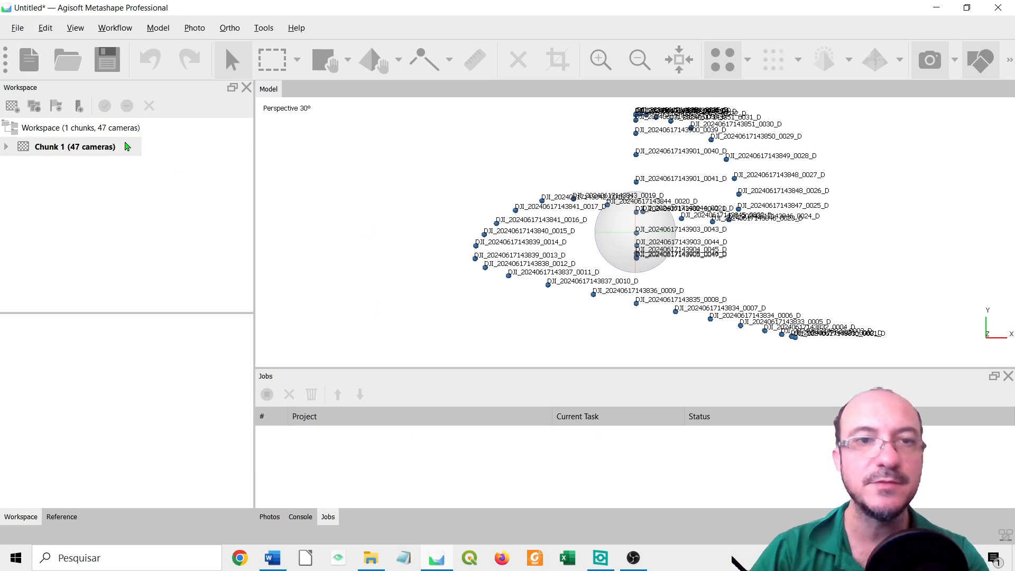
Align the photos of Chunk 1 with the accuracy set to Lowest.
{"action": "left_click", "coordinate": [103, 151]}
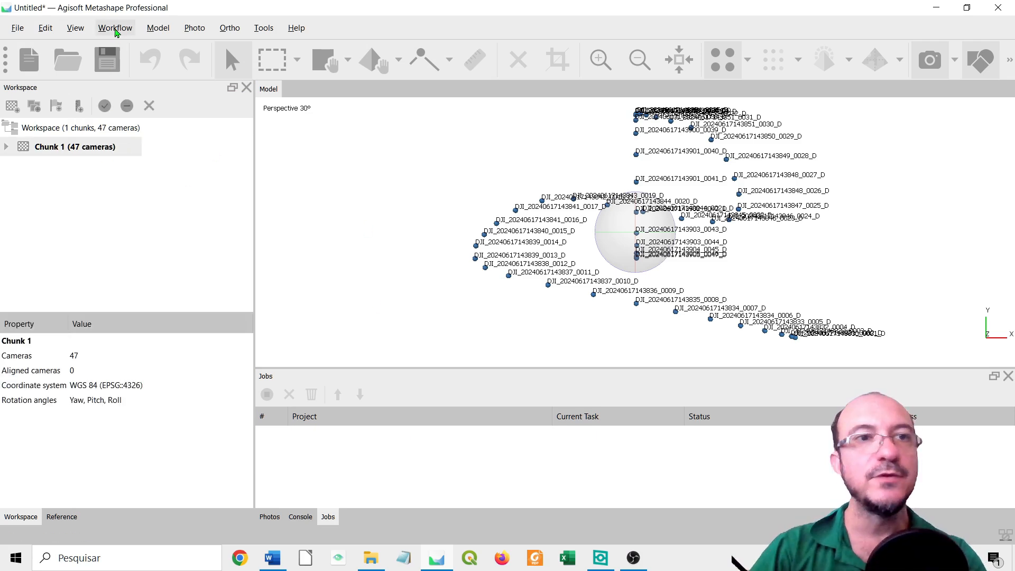
{"action": "left_click", "coordinate": [116, 29]}
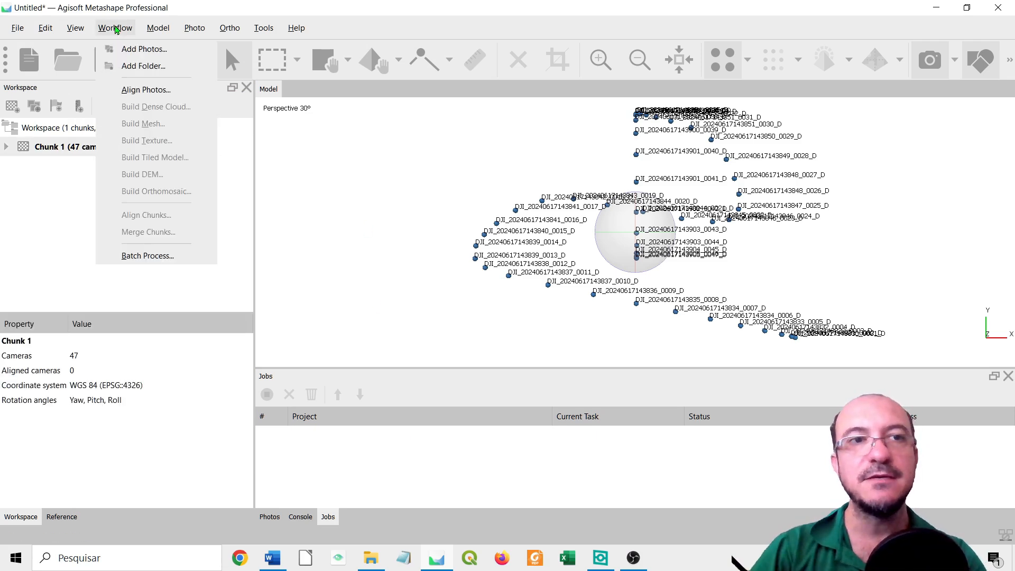
{"action": "left_click", "coordinate": [157, 91]}
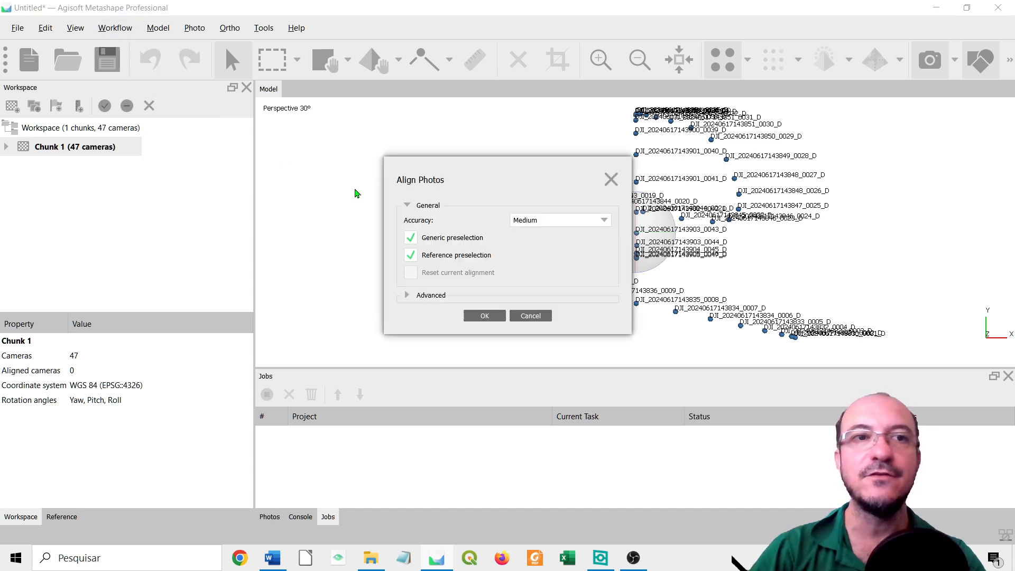
{"action": "left_click", "coordinate": [550, 226]}
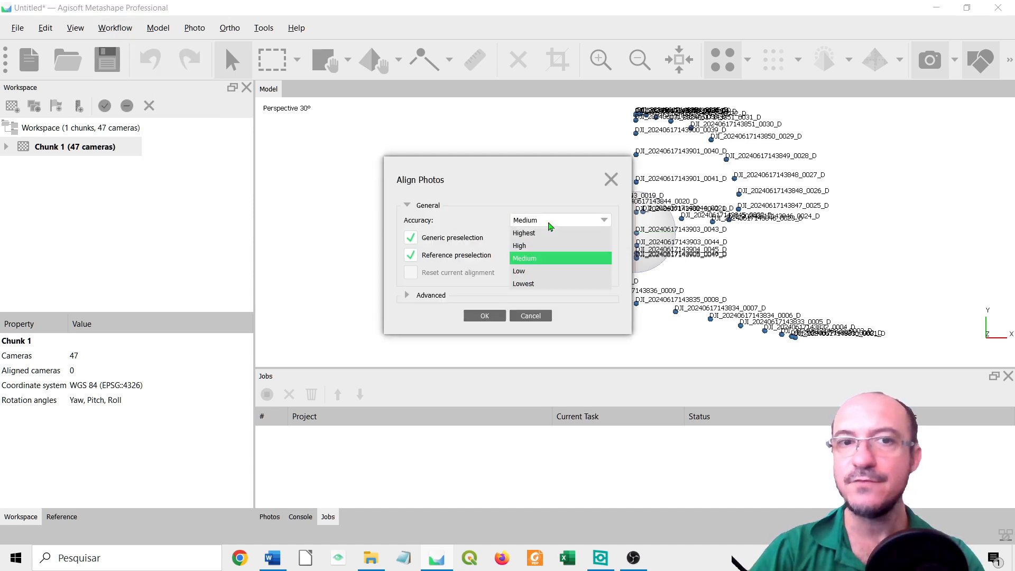
{"action": "left_click", "coordinate": [518, 285]}
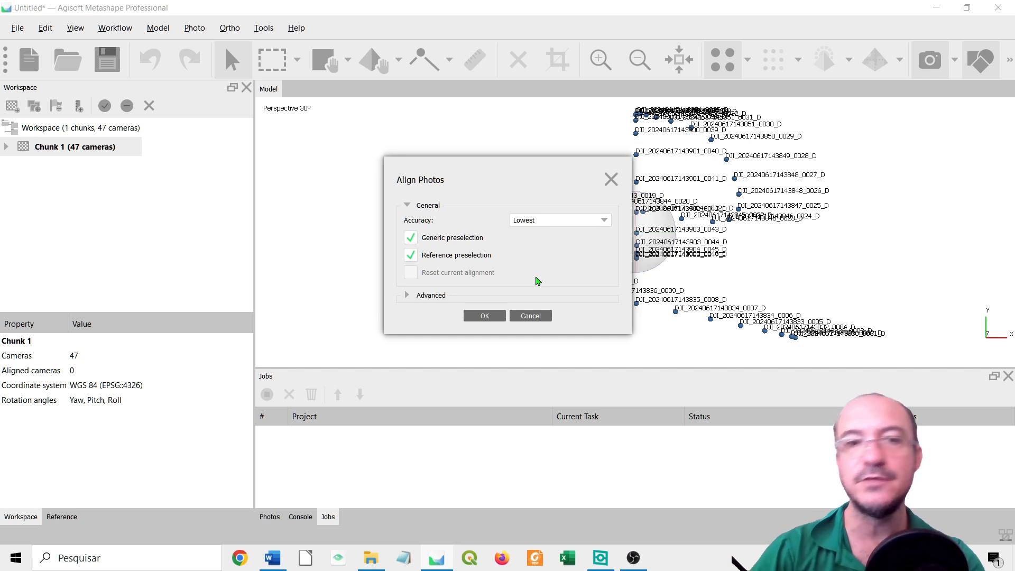
{"action": "left_click", "coordinate": [427, 294]}
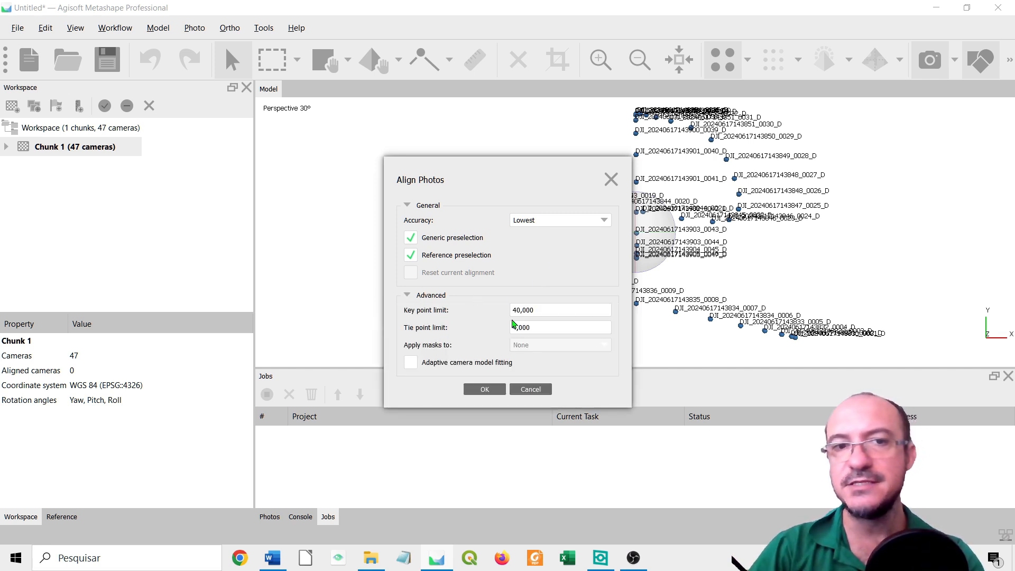
{"action": "left_click", "coordinate": [424, 296]}
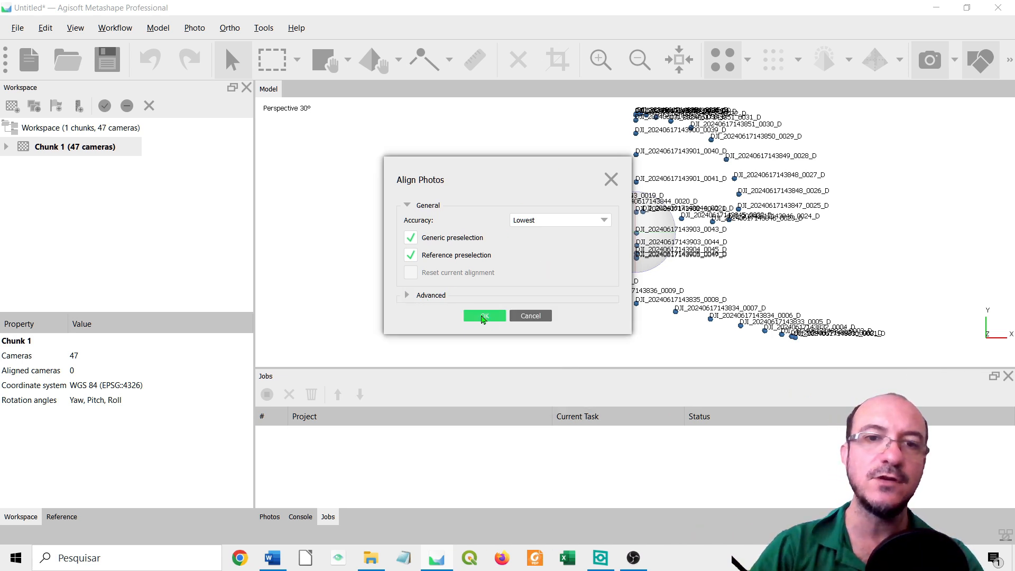
{"action": "left_click", "coordinate": [484, 316]}
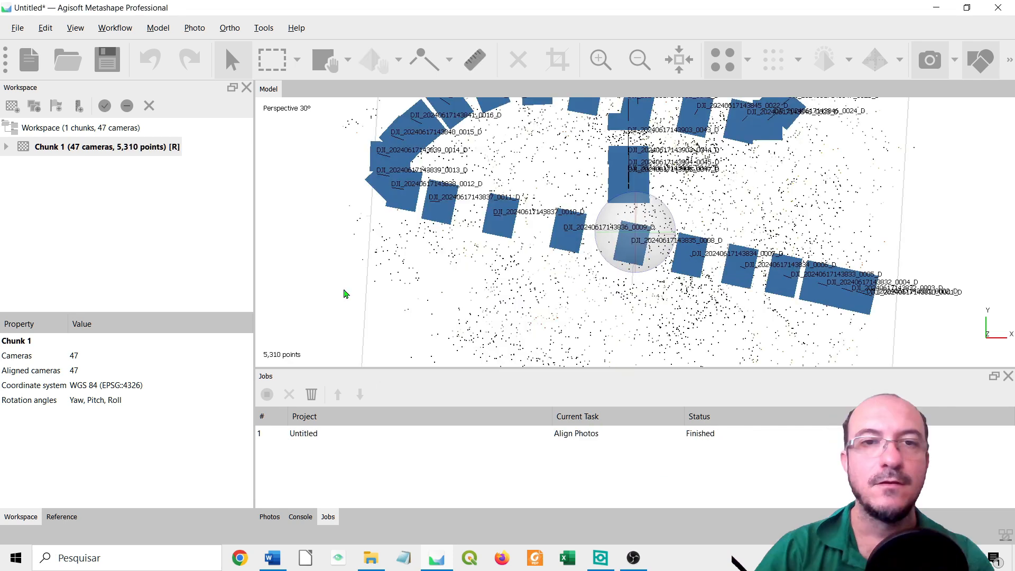
Examine the tie point cloud and the aligned camera positions from several angles and up close.
{"action": "left_click_drag", "start_coordinate": [345, 294], "coordinate": [619, 258]}
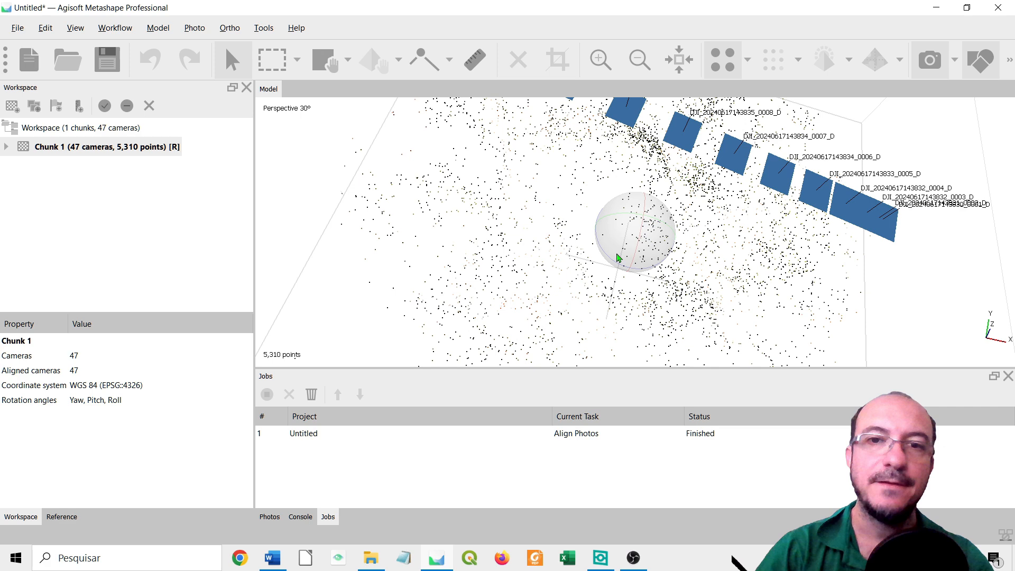
{"action": "left_click_drag", "start_coordinate": [619, 258], "coordinate": [784, 246]}
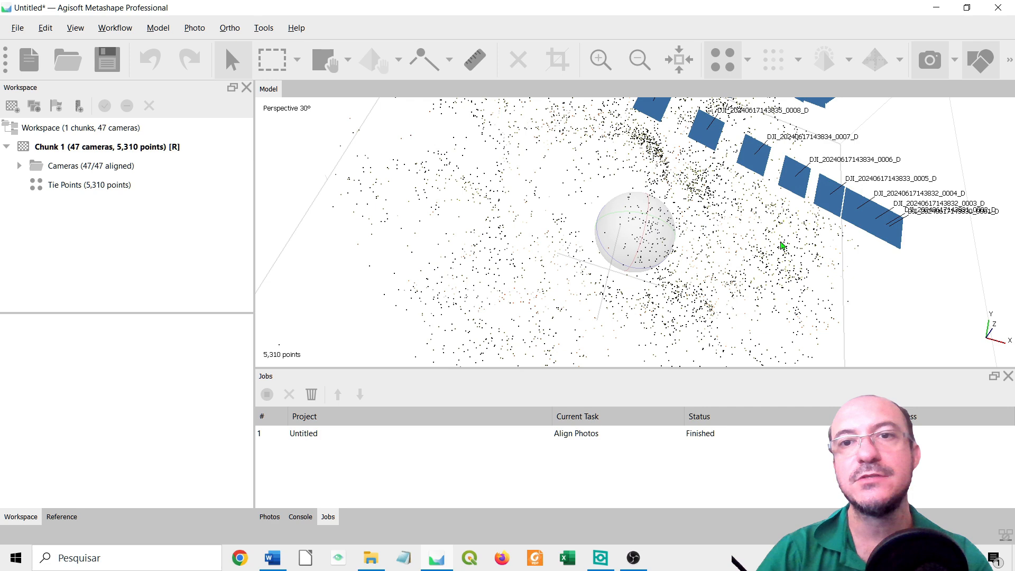
{"action": "left_click_drag", "start_coordinate": [784, 245], "coordinate": [639, 277]}
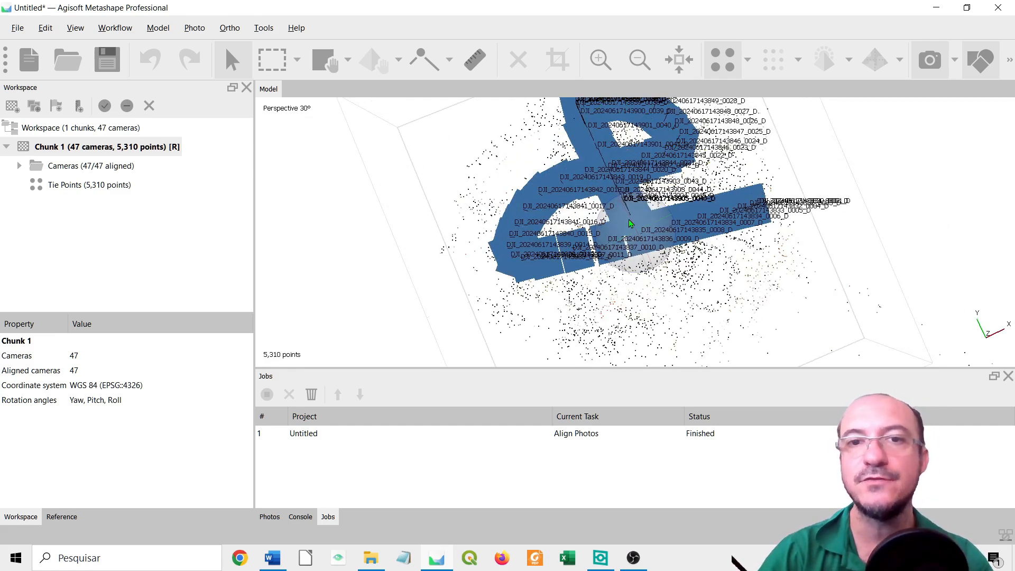
{"action": "left_click_drag", "start_coordinate": [597, 245], "coordinate": [654, 247]}
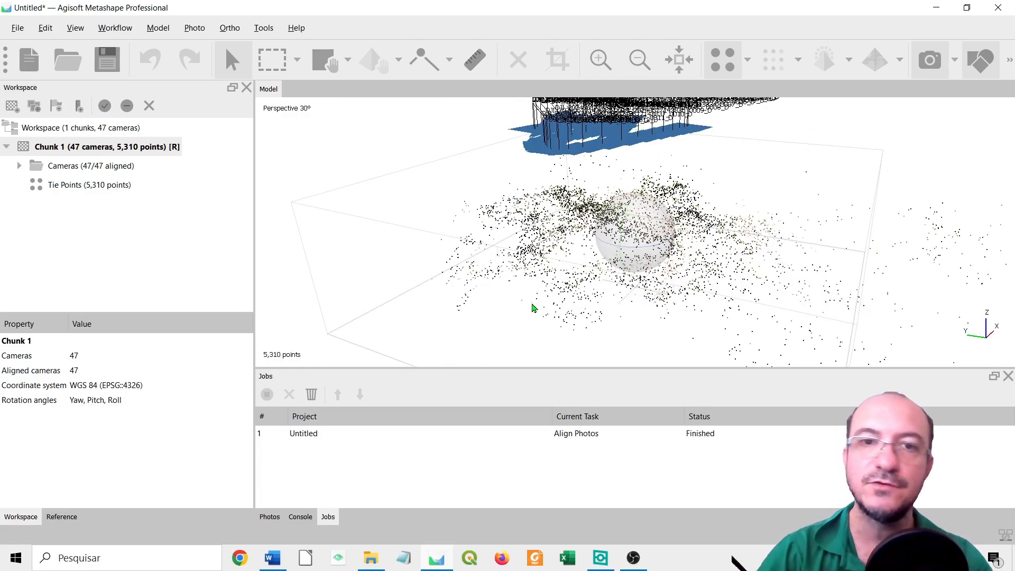
{"action": "left_click_drag", "start_coordinate": [767, 273], "coordinate": [668, 254]}
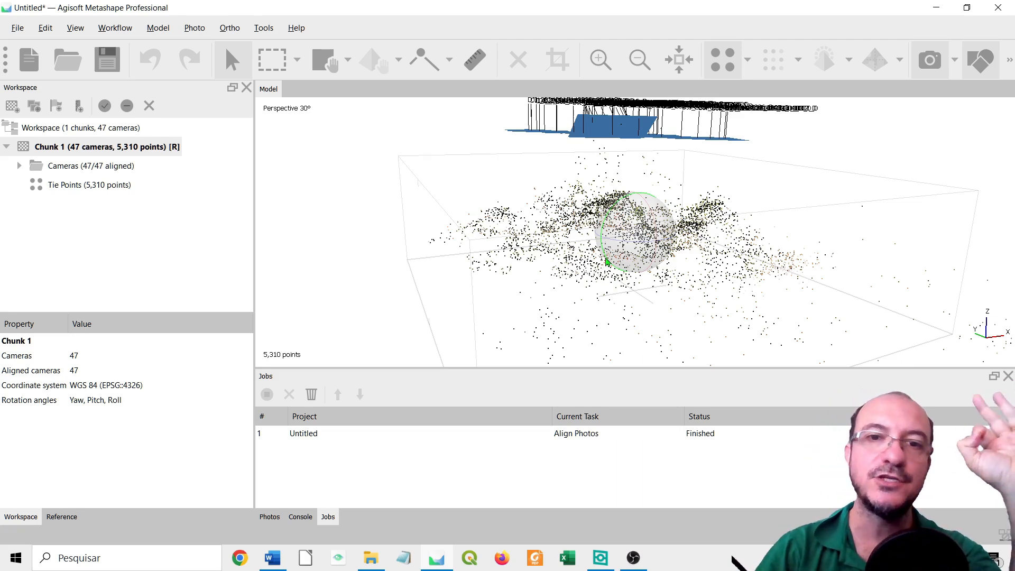
{"action": "left_click_drag", "start_coordinate": [725, 281], "coordinate": [654, 191]}
{"action": "scroll", "coordinate": [652, 195], "scroll_direction": "up", "scroll_amount": 5}
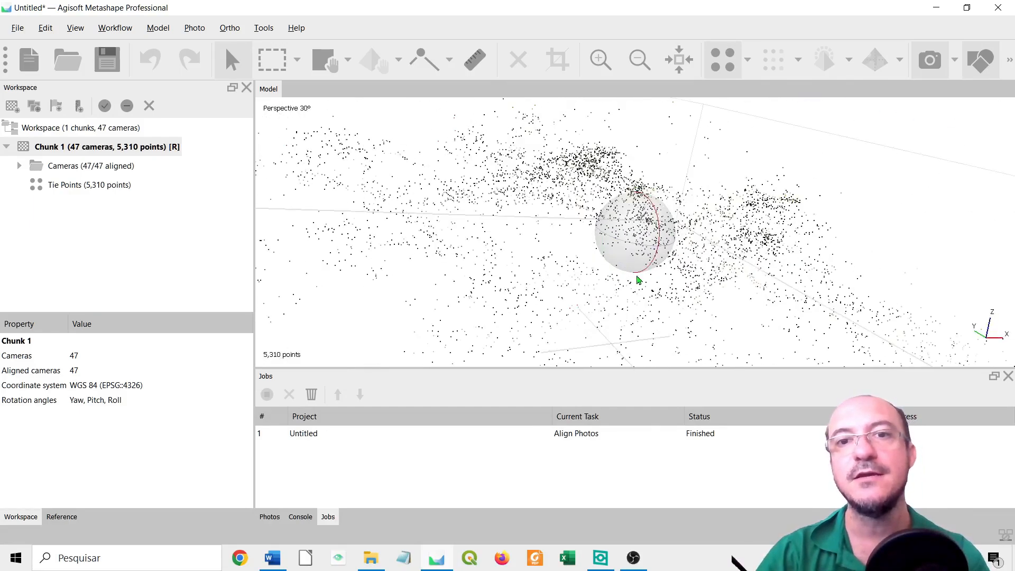
Inspect the camera positions over the tie points from the side, from above and at an oblique angle.
{"action": "left_click_drag", "start_coordinate": [638, 280], "coordinate": [735, 274]}
{"action": "left_click_drag", "start_coordinate": [560, 274], "coordinate": [764, 279]}
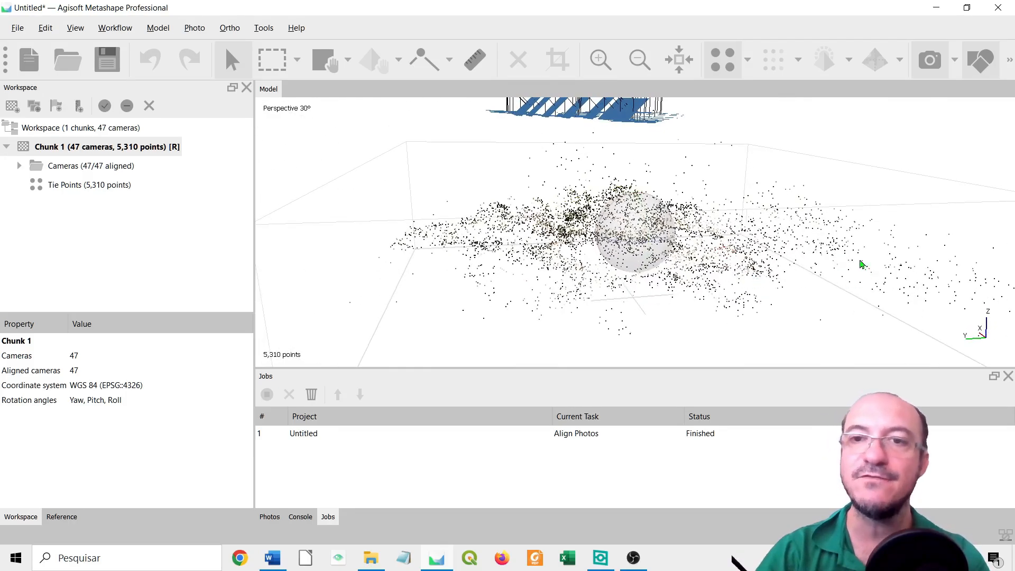
{"action": "left_click_drag", "start_coordinate": [603, 242], "coordinate": [626, 262]}
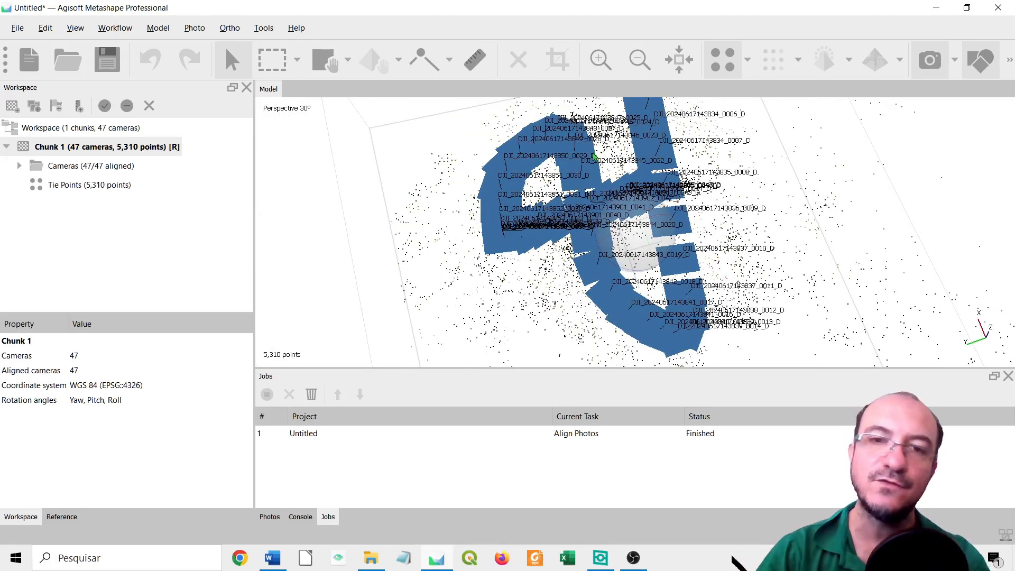
{"action": "scroll", "coordinate": [535, 235], "scroll_direction": "up", "scroll_amount": 1}
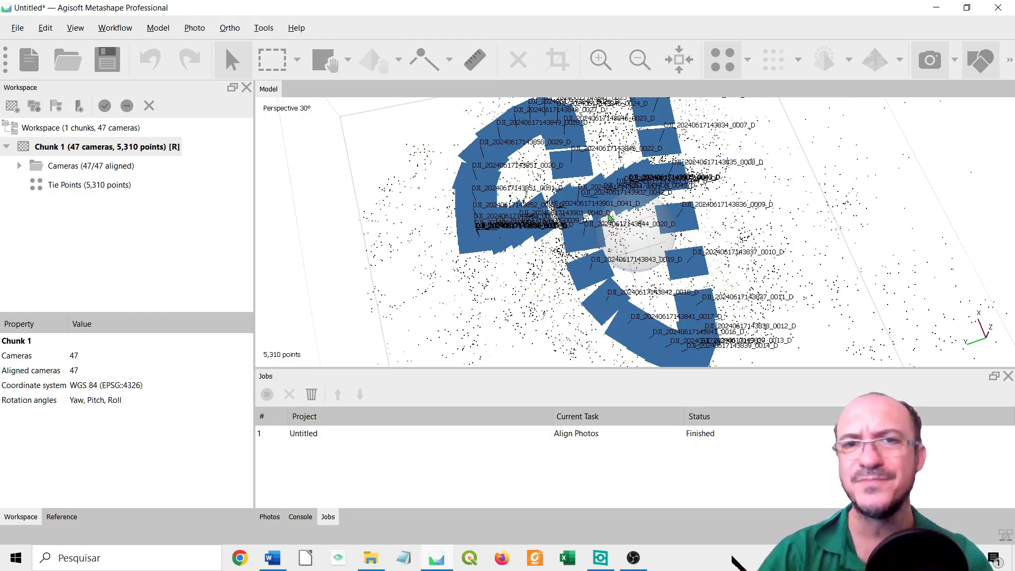
{"action": "scroll", "coordinate": [683, 221], "scroll_direction": "up", "scroll_amount": 1}
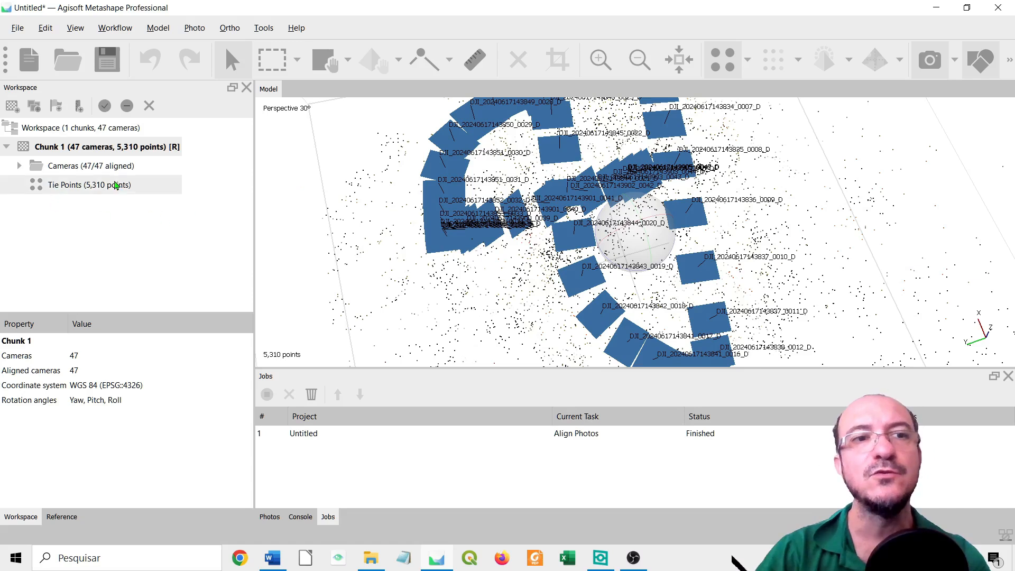
{"action": "left_click", "coordinate": [115, 28]}
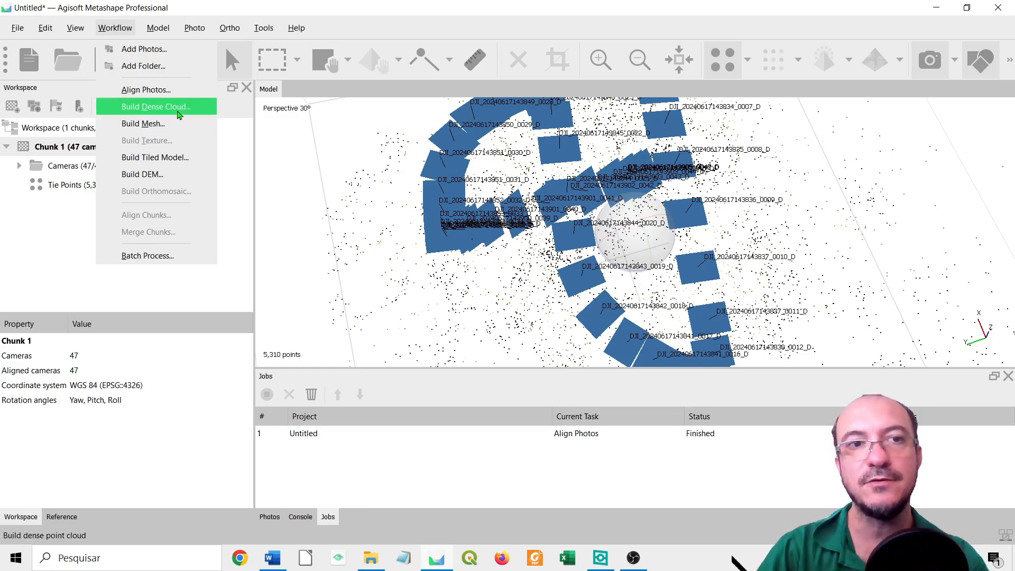
{"action": "left_click_drag", "start_coordinate": [530, 291], "coordinate": [614, 209]}
{"action": "mouse_move", "coordinate": [606, 281]}
{"action": "left_mouse_down"}
{"action": "mouse_move", "coordinate": [631, 255]}
{"action": "mouse_move", "coordinate": [616, 281]}
{"action": "left_mouse_up"}
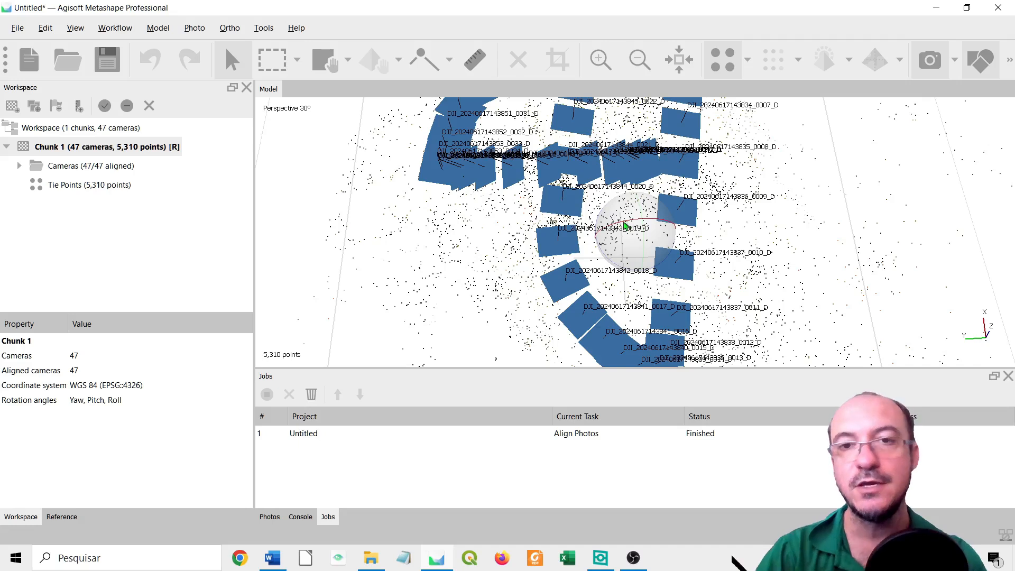
{"action": "left_click", "coordinate": [115, 27]}
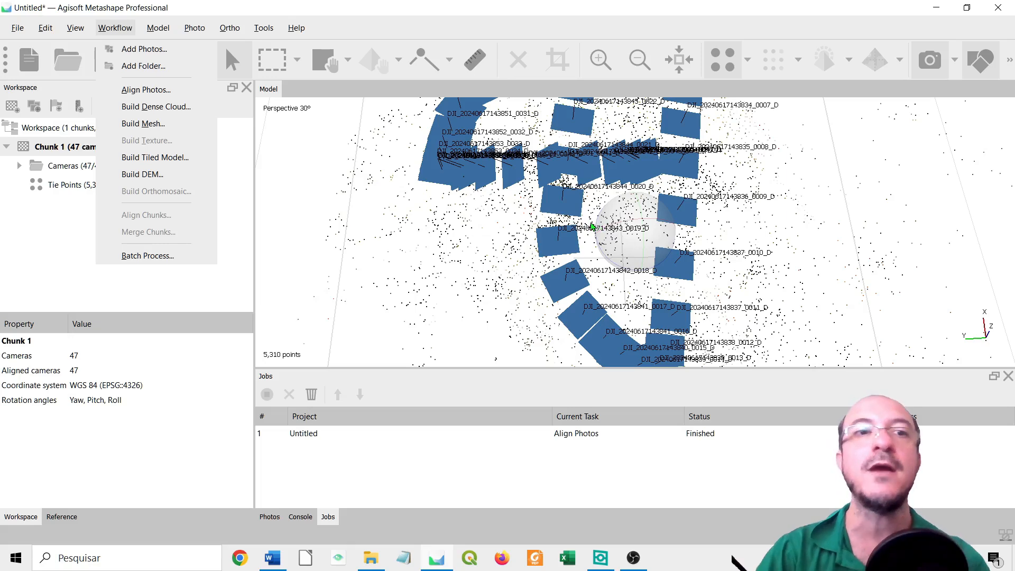
{"action": "left_click", "coordinate": [204, 310]}
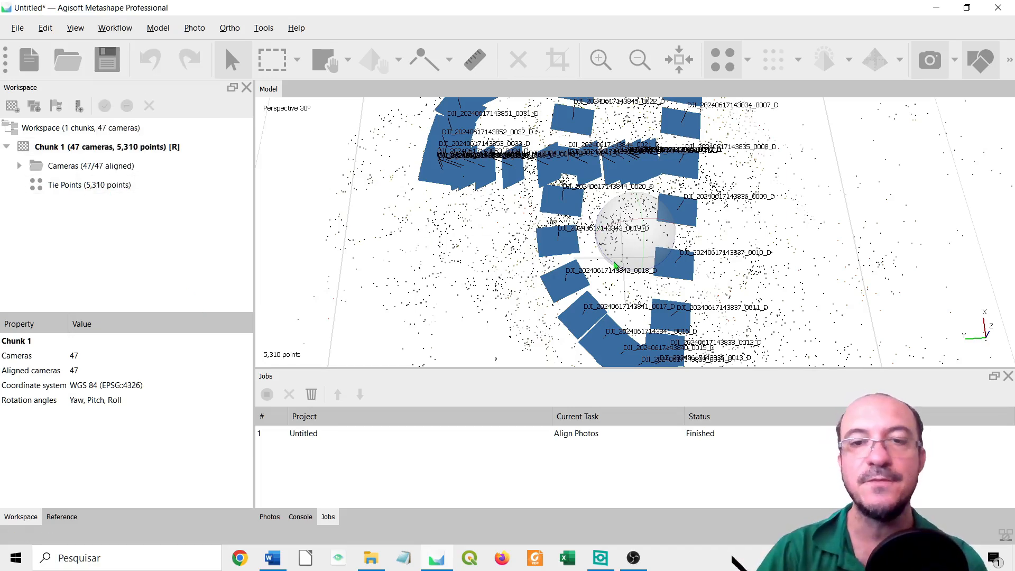
{"action": "left_click_drag", "start_coordinate": [617, 265], "coordinate": [645, 242]}
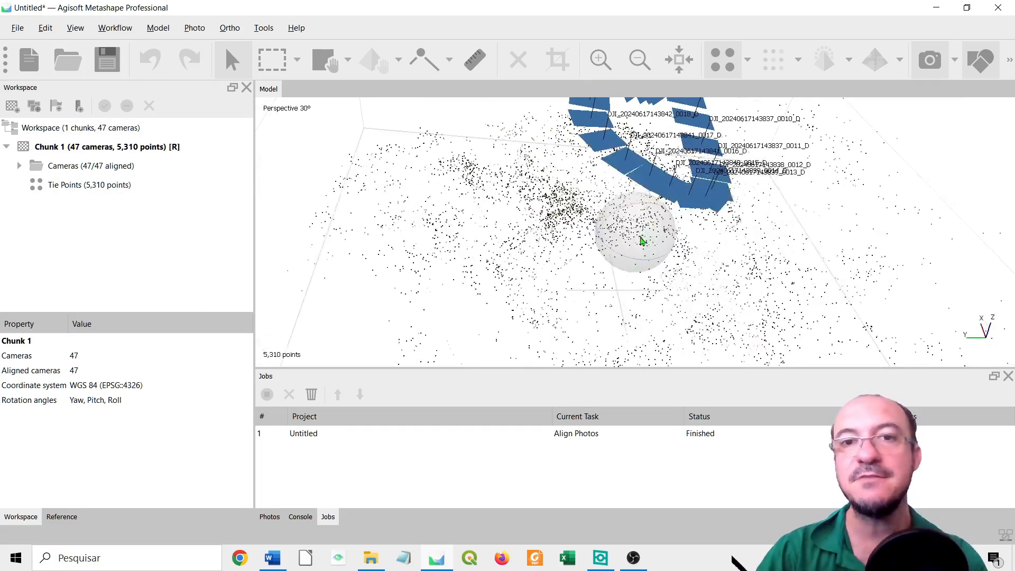
Build a dense cloud for Chunk 1 with the quality set to Lowest.
{"action": "left_click", "coordinate": [97, 185]}
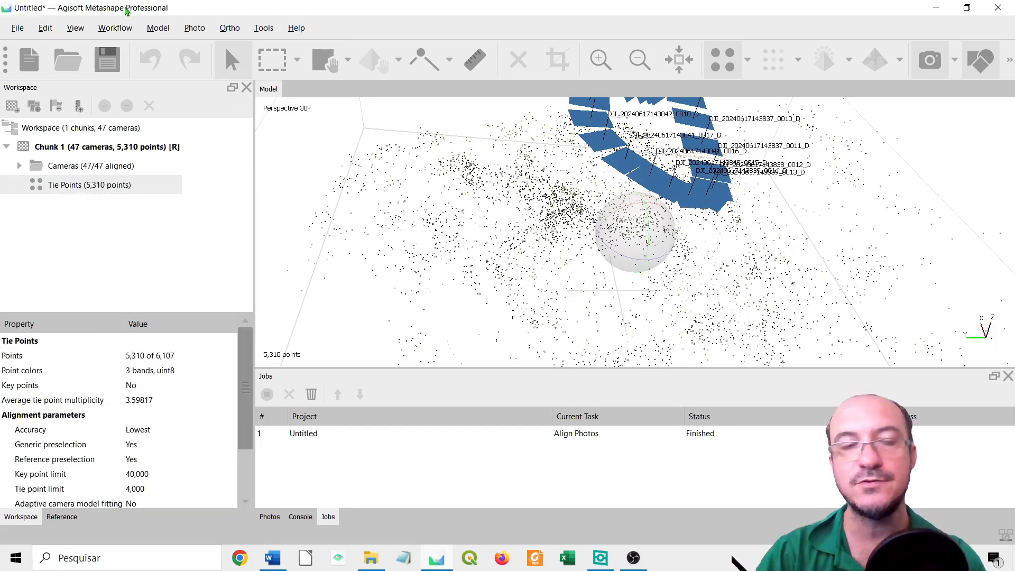
{"action": "left_click", "coordinate": [119, 28]}
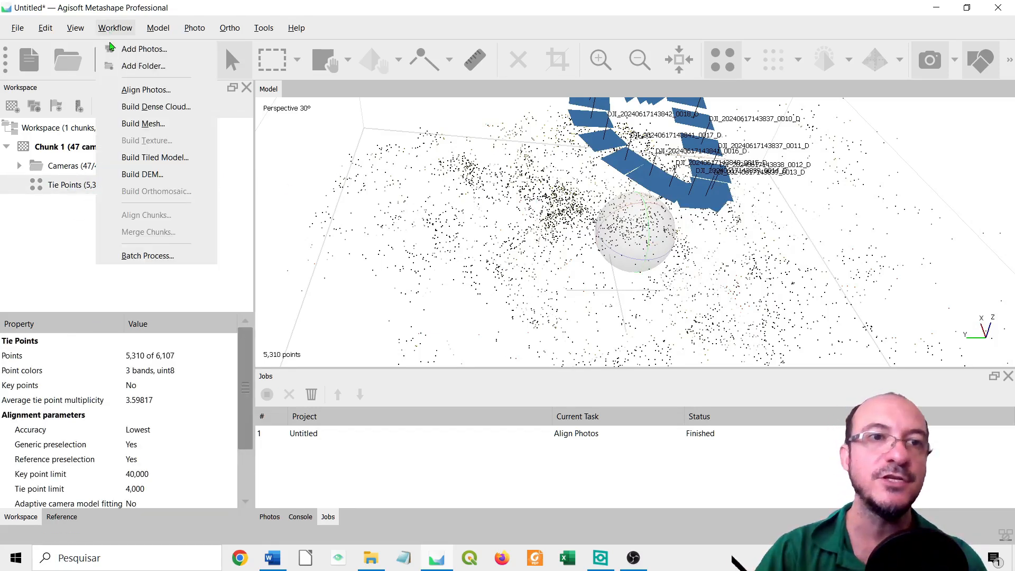
{"action": "left_click", "coordinate": [154, 109]}
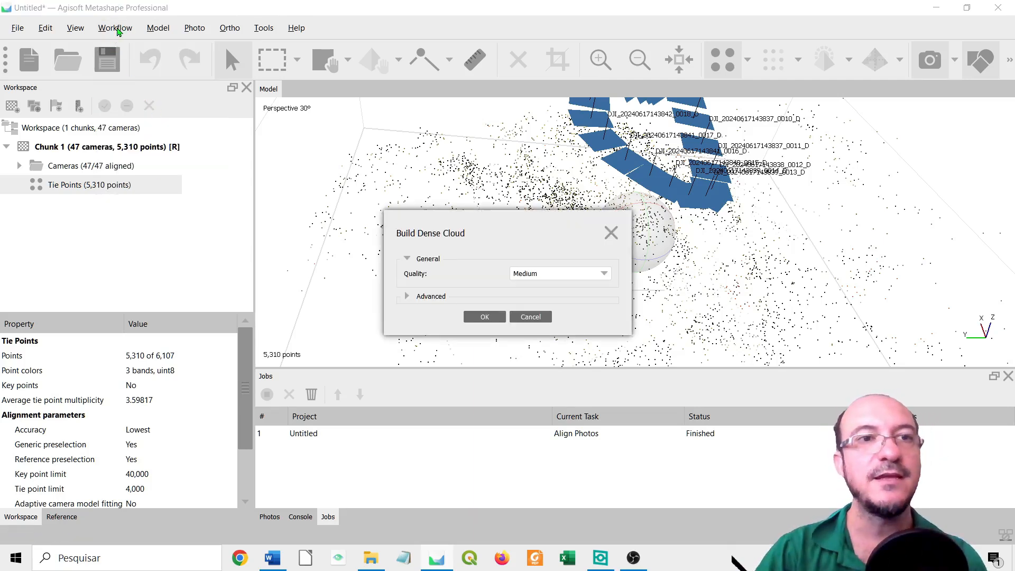
{"action": "left_click", "coordinate": [529, 274]}
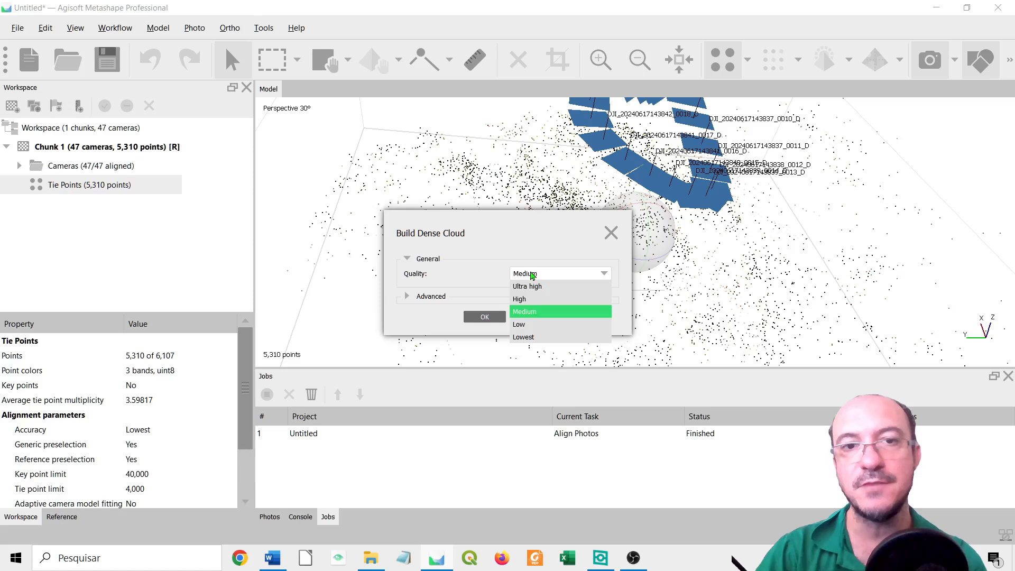
{"action": "left_click", "coordinate": [532, 338]}
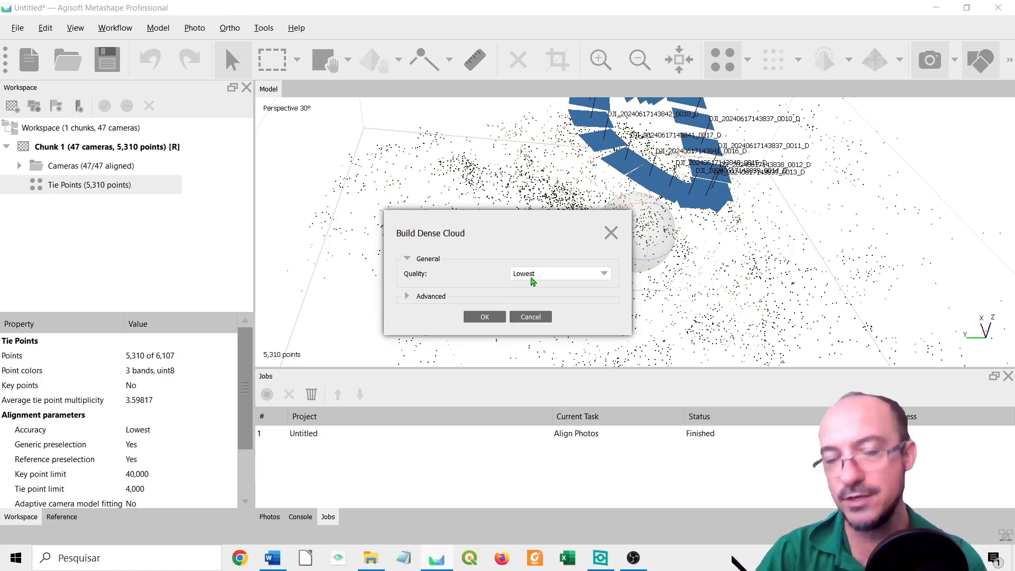
{"action": "left_click", "coordinate": [479, 319]}
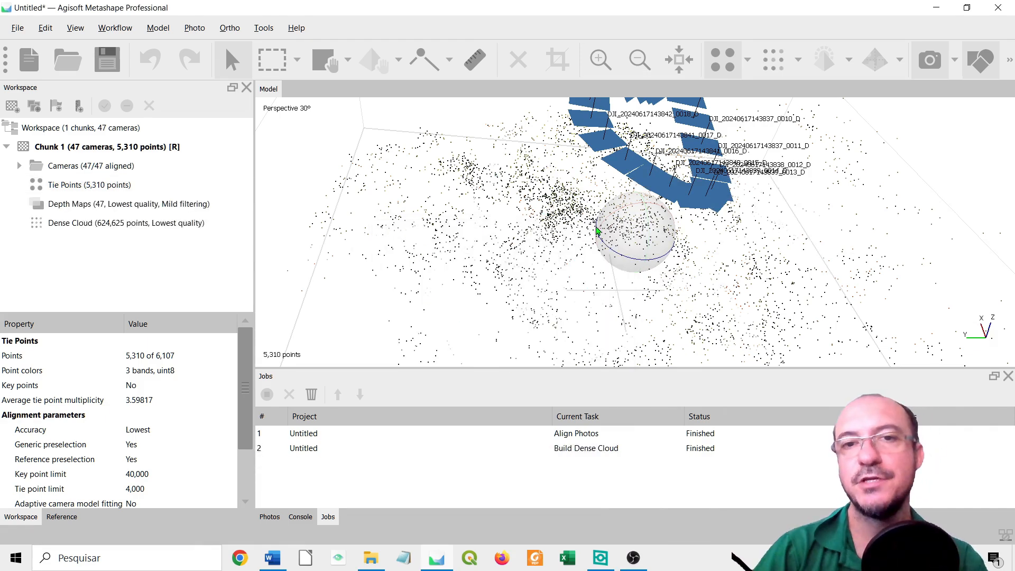
Display the dense cloud, compare it with the tie points, and examine the reconstructed buildings and trees from several sides.
{"action": "left_click_drag", "start_coordinate": [597, 231], "coordinate": [534, 232]}
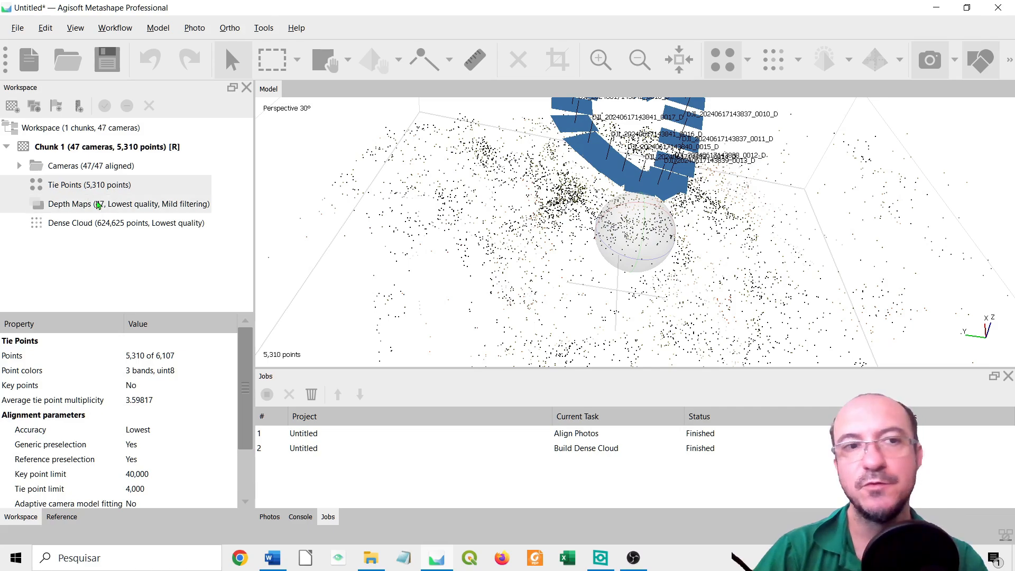
{"action": "double_click", "coordinate": [103, 228]}
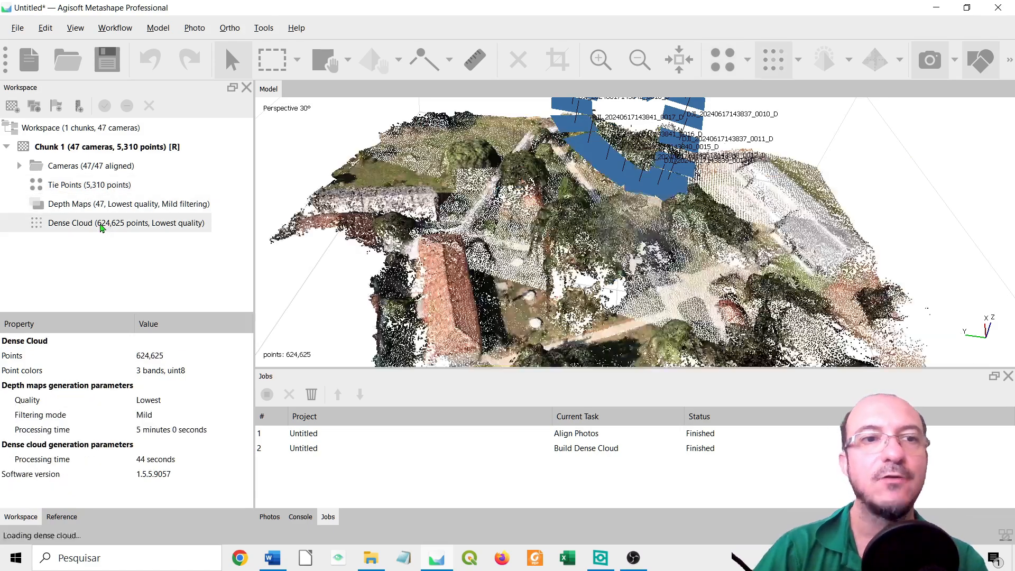
{"action": "double_click", "coordinate": [97, 185]}
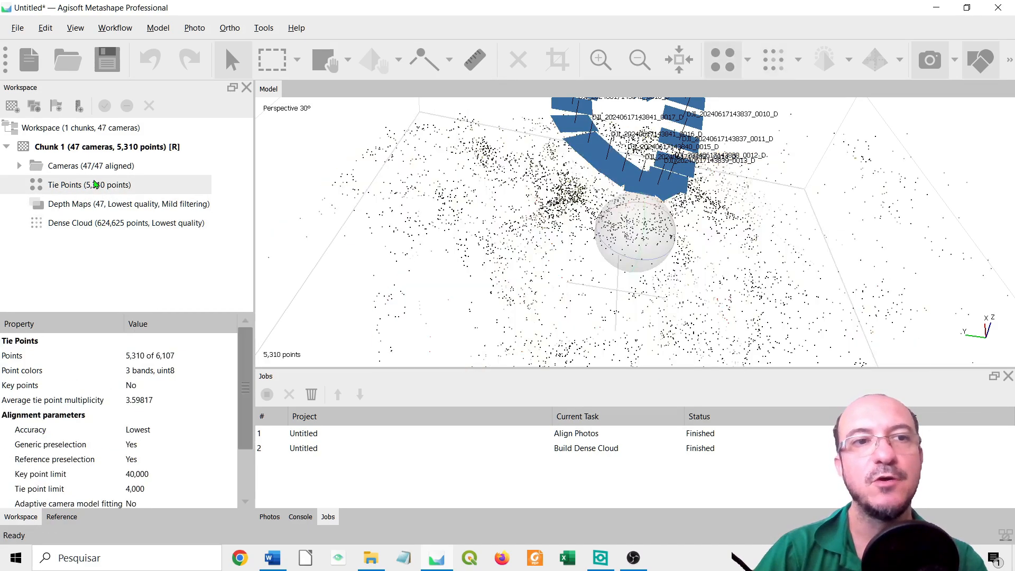
{"action": "scroll", "coordinate": [540, 215], "scroll_direction": "down", "scroll_amount": 3}
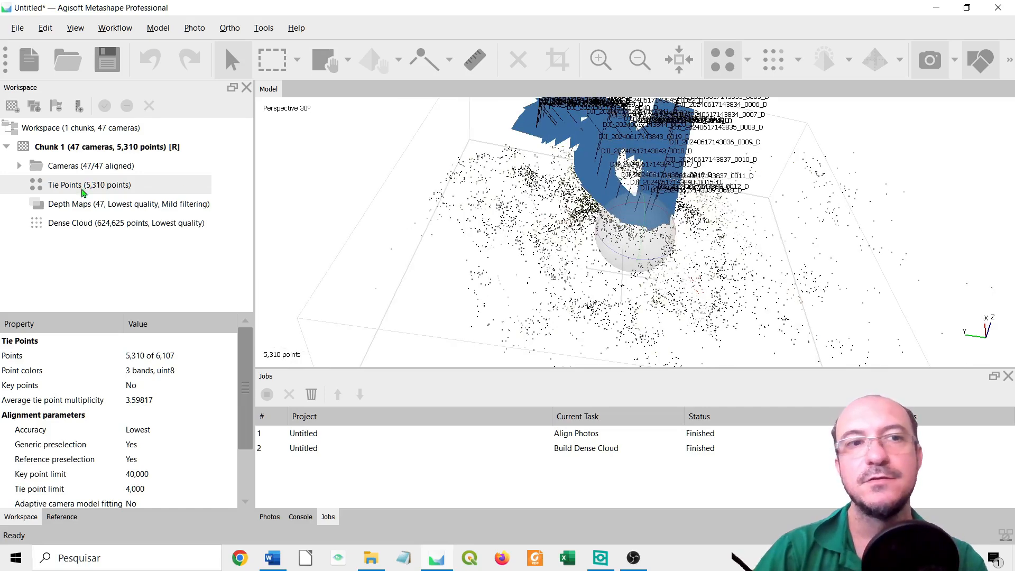
{"action": "double_click", "coordinate": [117, 227]}
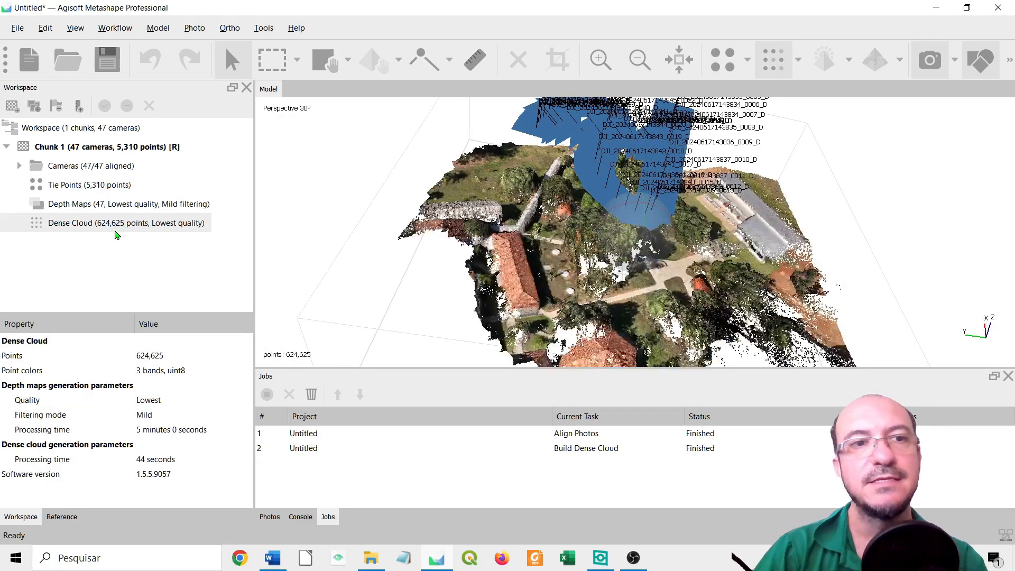
{"action": "left_click_drag", "start_coordinate": [430, 271], "coordinate": [651, 264]}
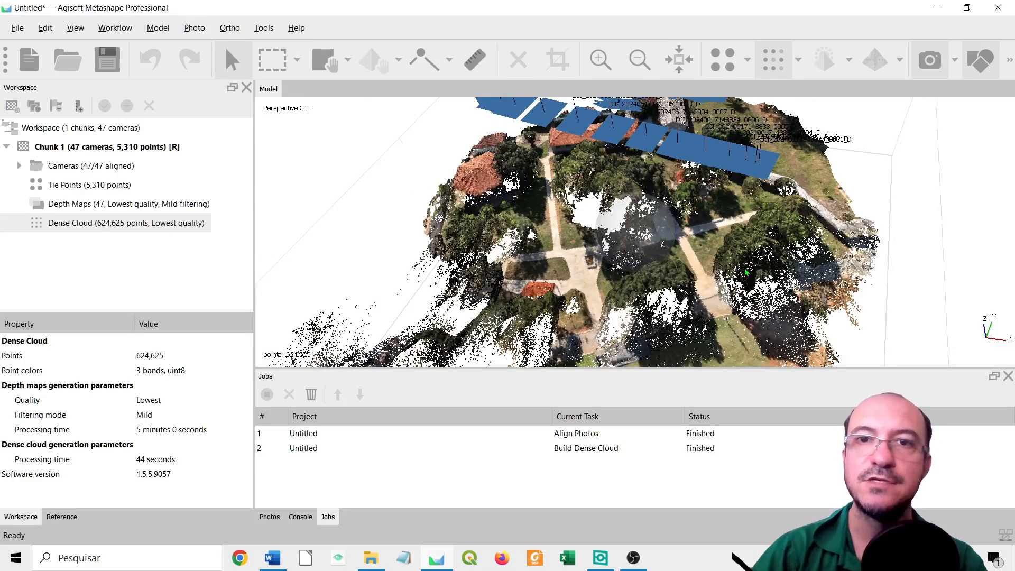
{"action": "left_click_drag", "start_coordinate": [617, 127], "coordinate": [615, 256]}
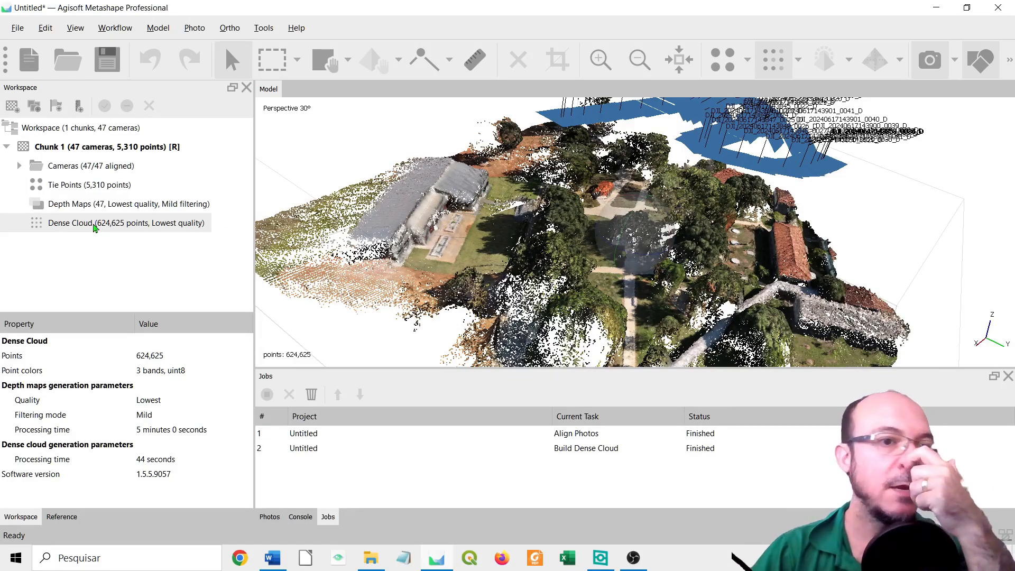
{"action": "left_click", "coordinate": [121, 32]}
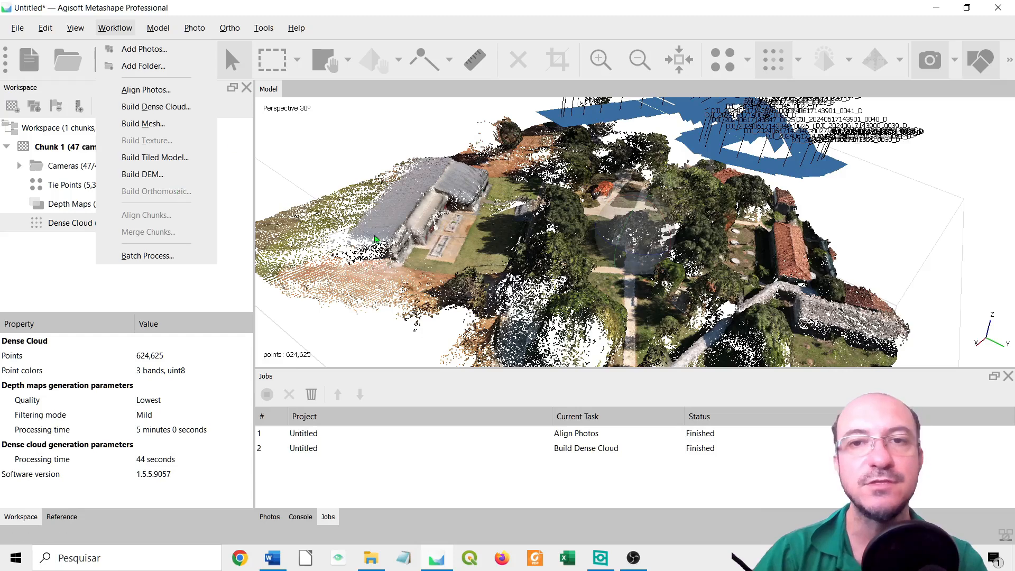
{"action": "left_click", "coordinate": [485, 19]}
{"action": "left_click", "coordinate": [122, 32]}
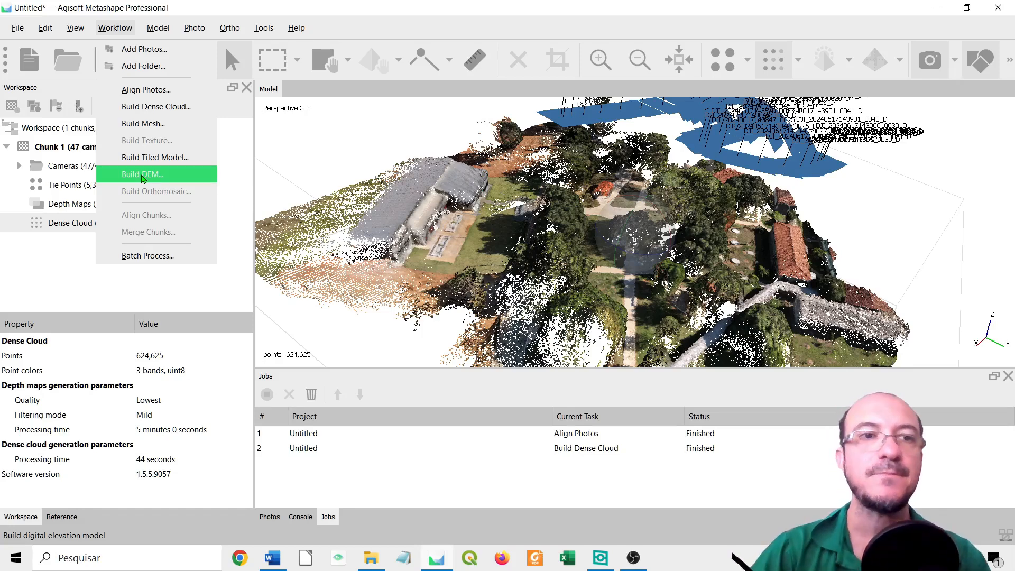
{"action": "left_click", "coordinate": [160, 126]}
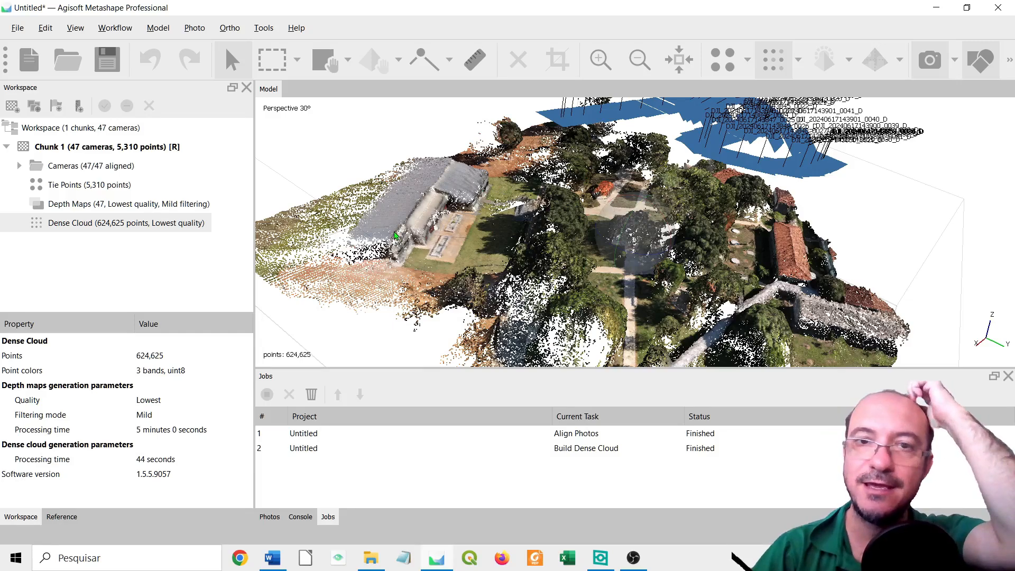
Build a mesh from the dense cloud with surface type Arbitrary (3D) and face count Low (20,000).
{"action": "left_click", "coordinate": [125, 32]}
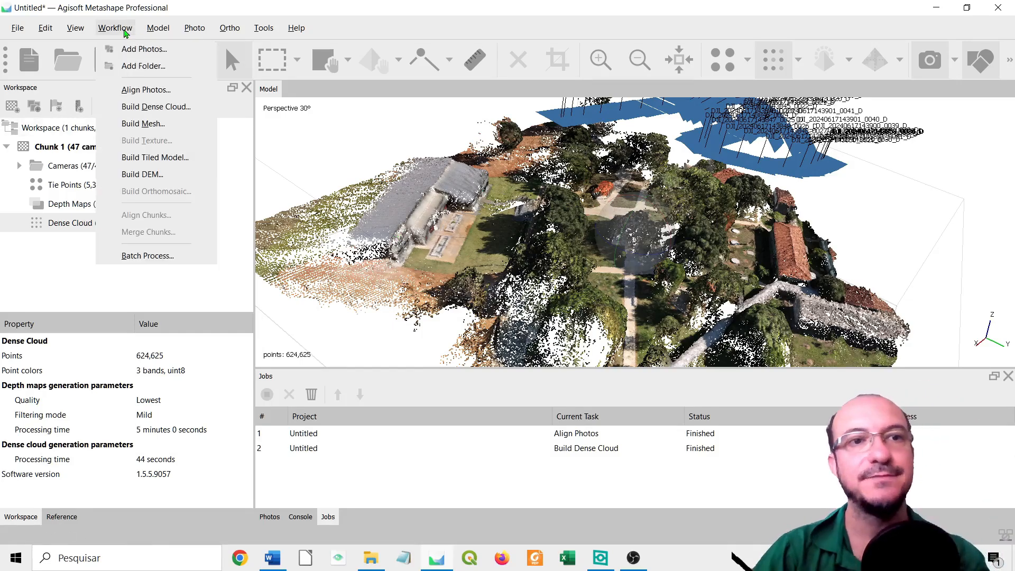
{"action": "left_click", "coordinate": [143, 124]}
{"action": "left_click", "coordinate": [550, 187]}
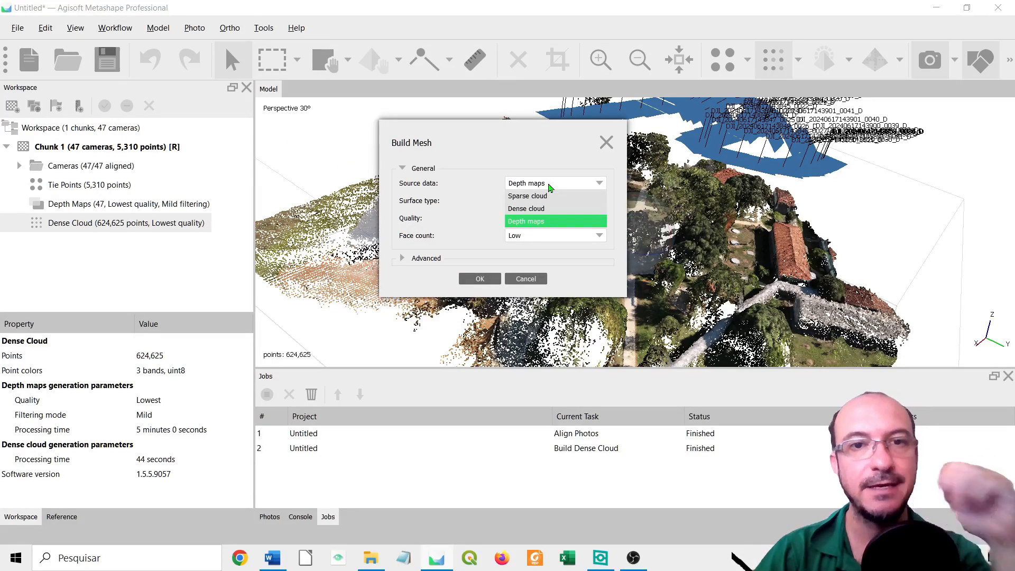
{"action": "left_click", "coordinate": [536, 212]}
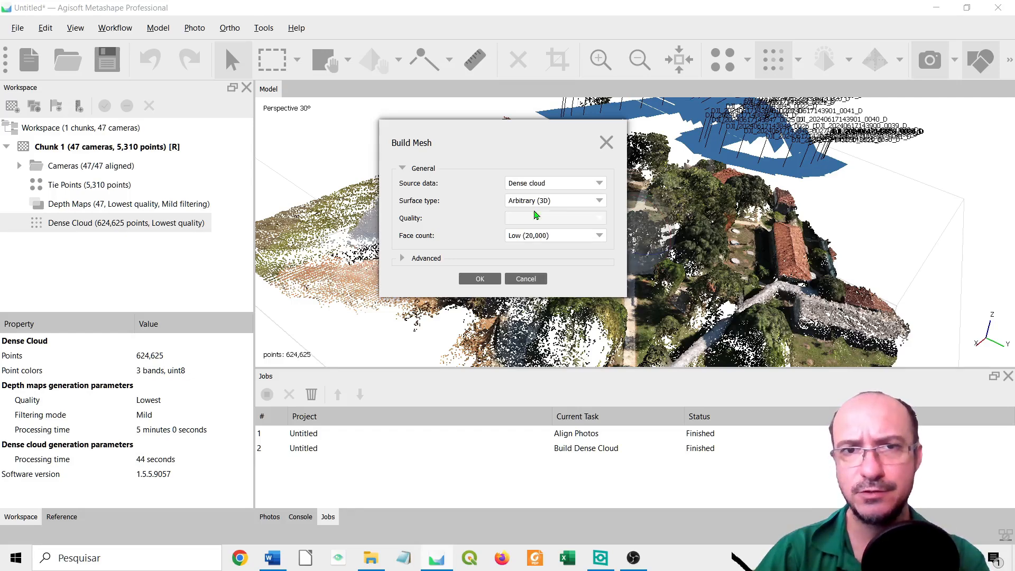
{"action": "left_click", "coordinate": [532, 203]}
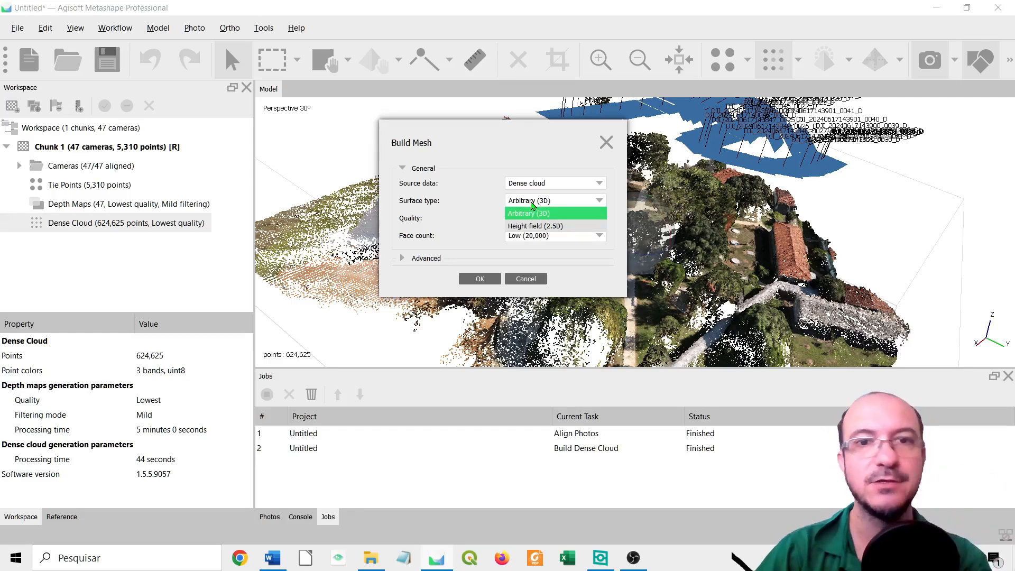
{"action": "left_click", "coordinate": [531, 213]}
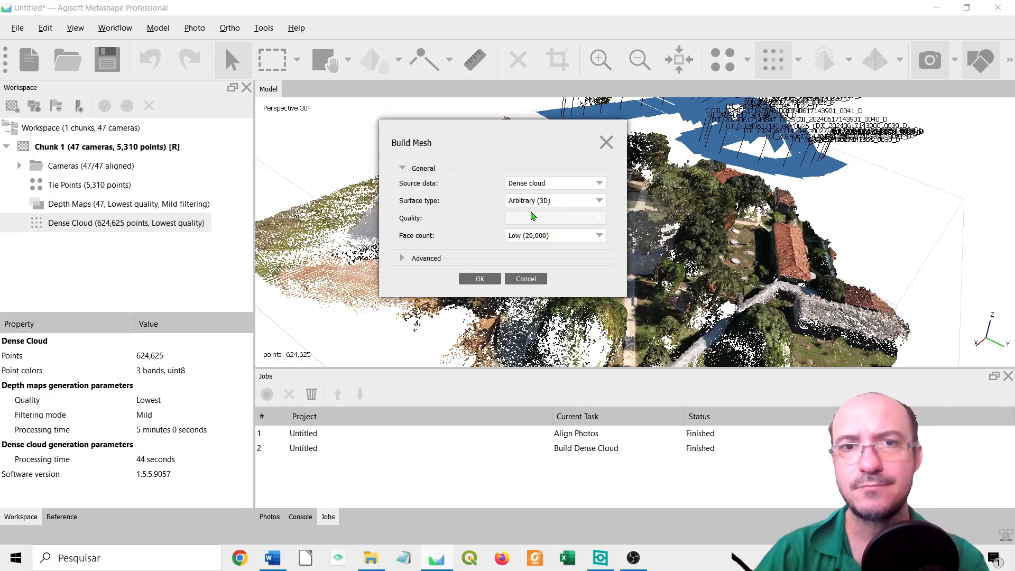
{"action": "left_click", "coordinate": [534, 237]}
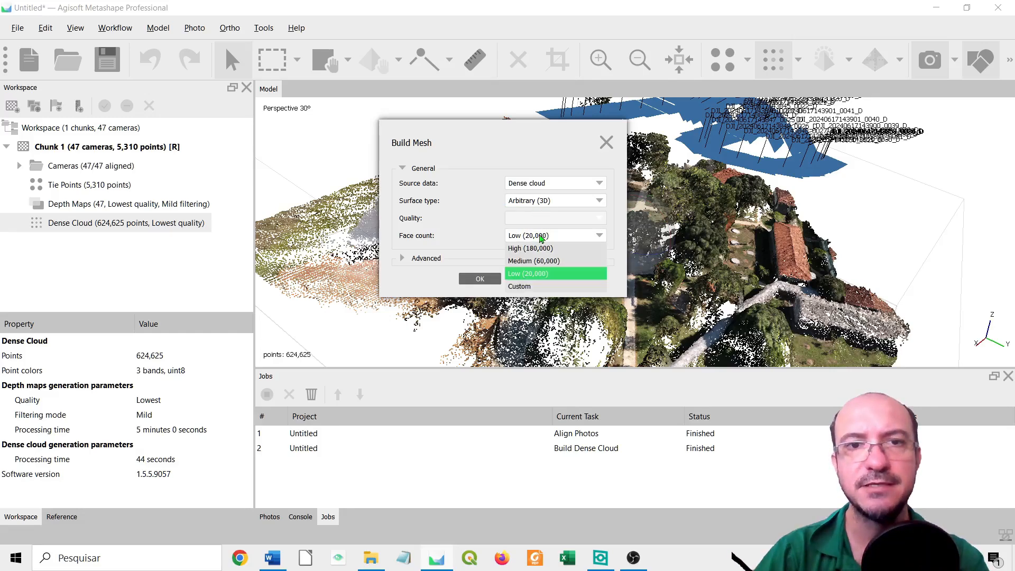
{"action": "left_click", "coordinate": [538, 279]}
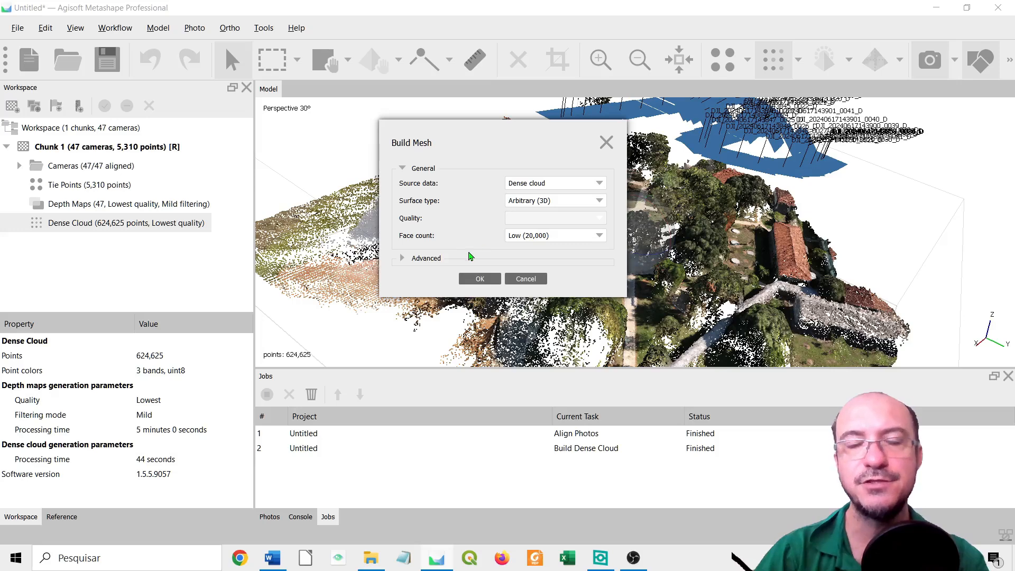
{"action": "left_click", "coordinate": [480, 280]}
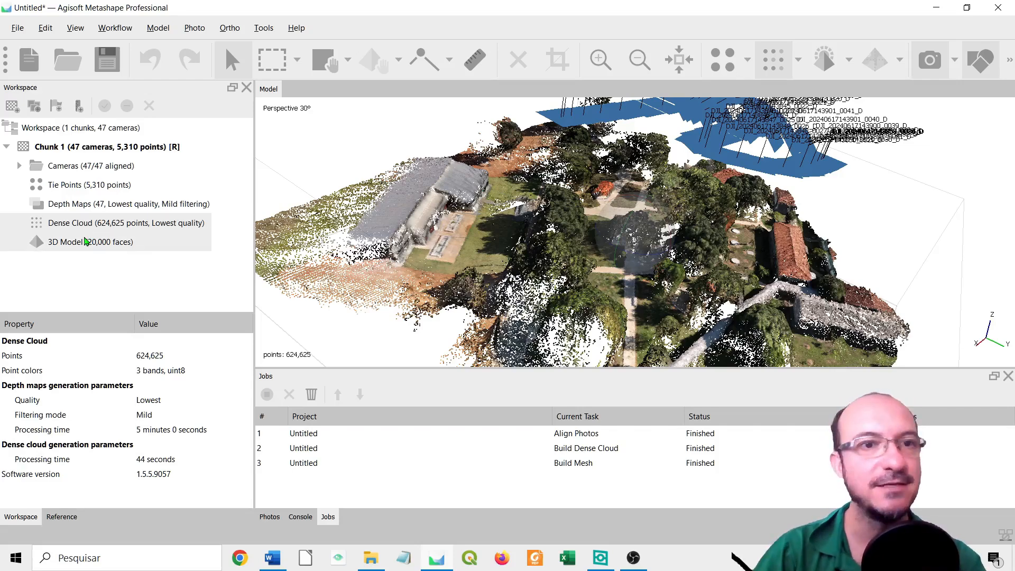
Compare the tie points, the dense cloud and the 3D model of Chunk 1 by displaying each in turn.
{"action": "double_click", "coordinate": [87, 186]}
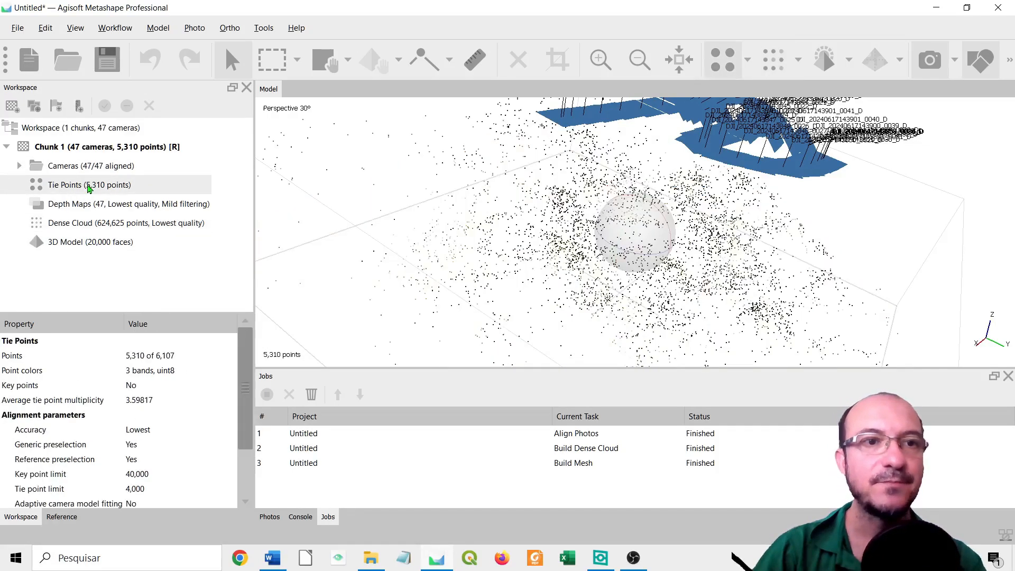
{"action": "double_click", "coordinate": [96, 222]}
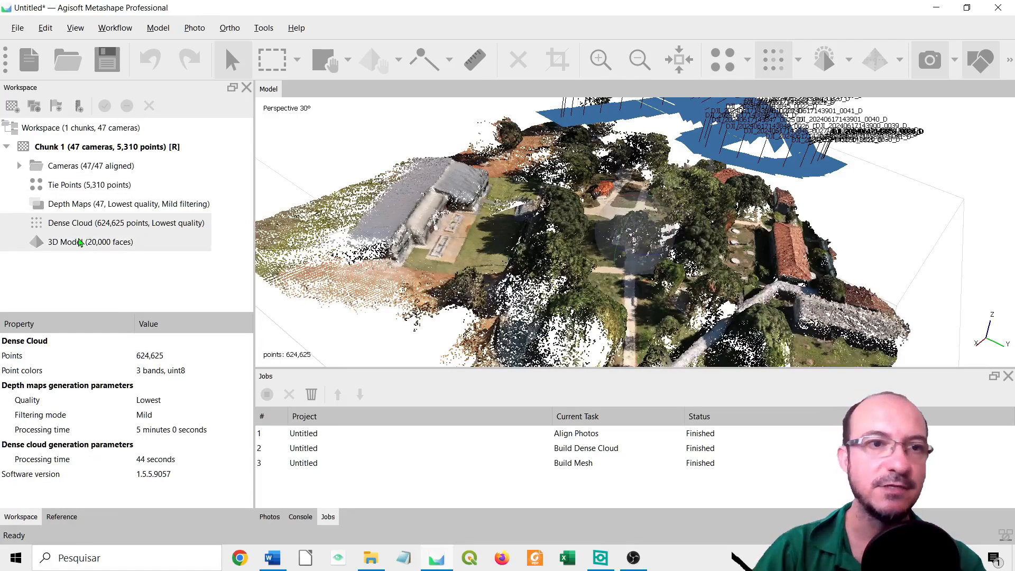
{"action": "double_click", "coordinate": [80, 243]}
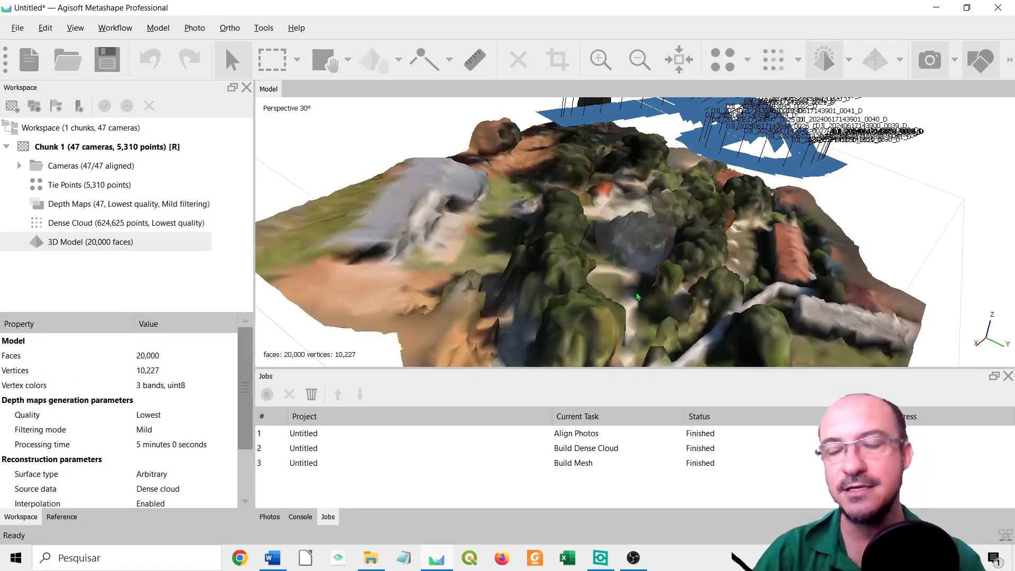
{"action": "left_click_drag", "start_coordinate": [637, 297], "coordinate": [668, 274]}
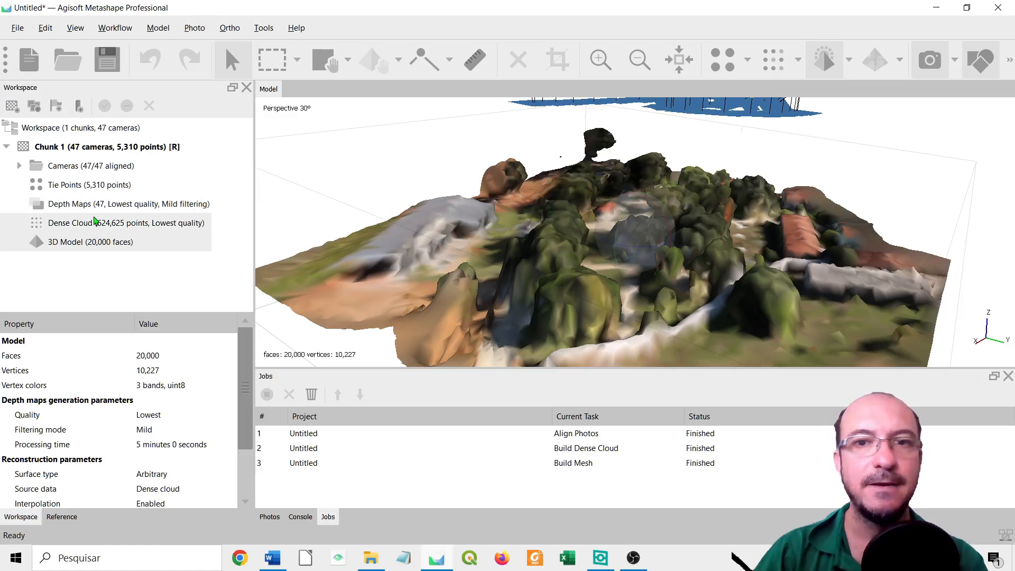
{"action": "double_click", "coordinate": [89, 191]}
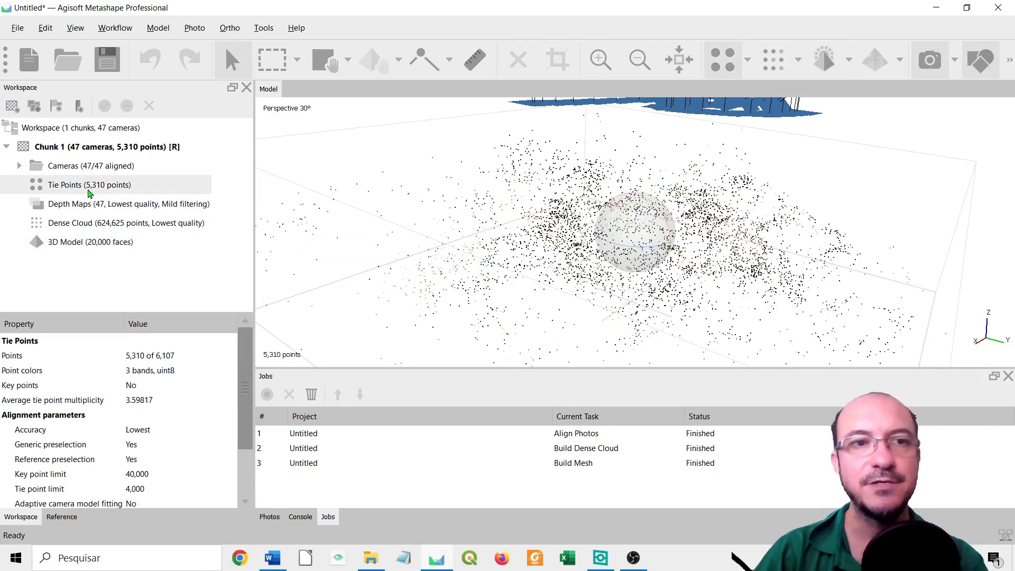
{"action": "double_click", "coordinate": [97, 232]}
{"action": "double_click", "coordinate": [98, 244]}
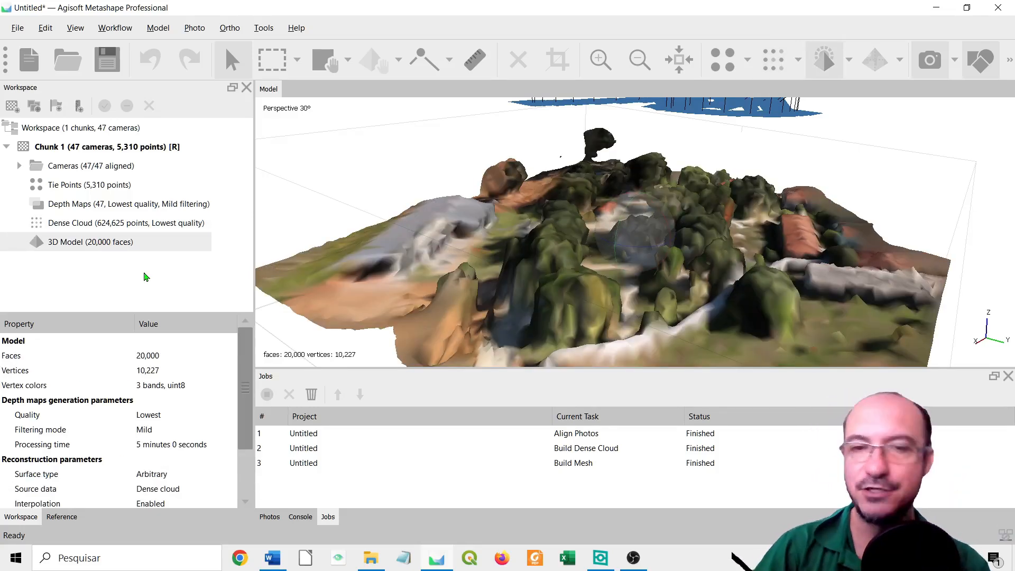
Build a texture for the 3D model with Generic mapping, Min intensity blending and a texture size/count of 4096 x 1.
{"action": "left_click", "coordinate": [114, 30]}
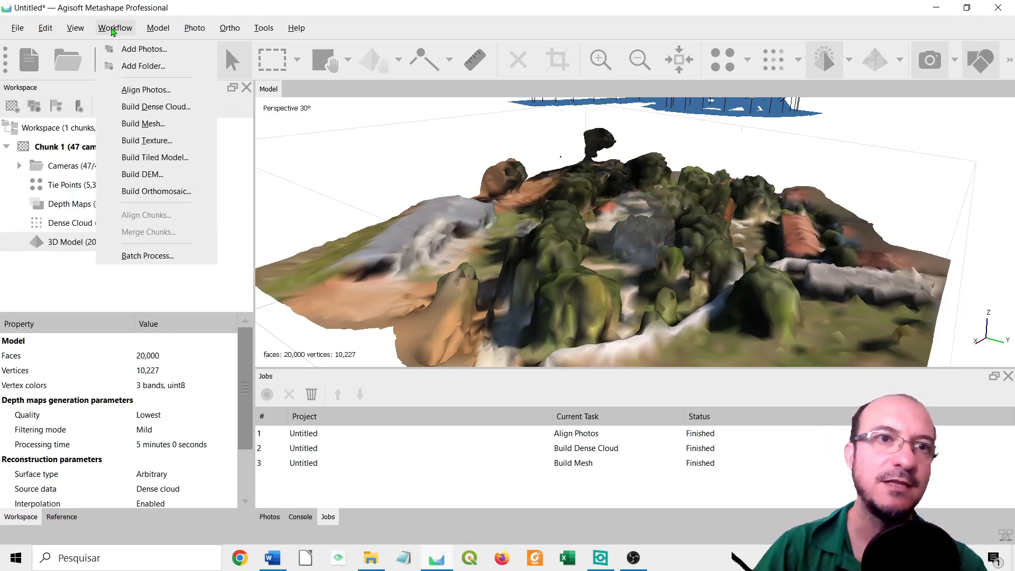
{"action": "left_click", "coordinate": [160, 141]}
{"action": "left_click", "coordinate": [535, 227]}
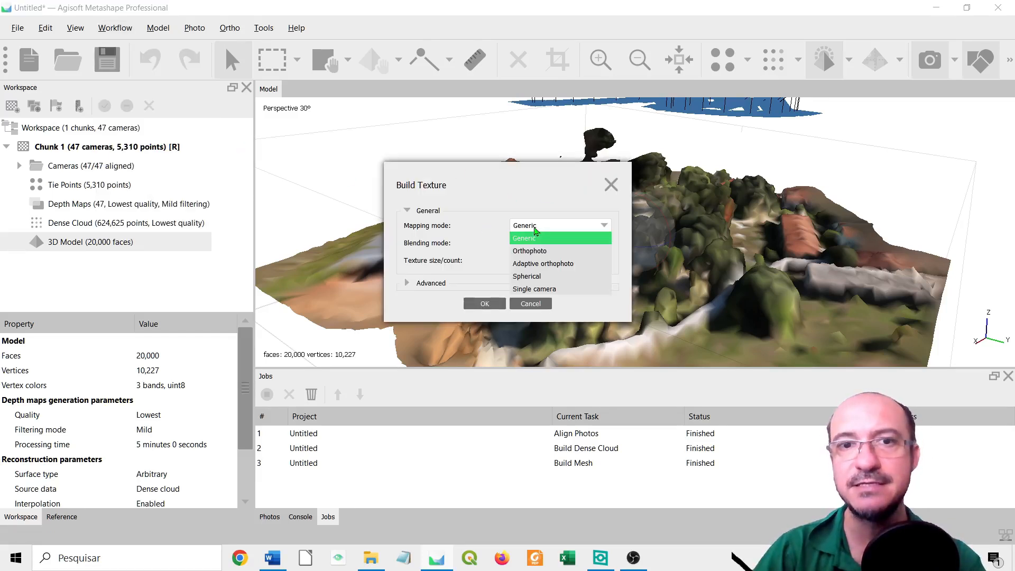
{"action": "left_click", "coordinate": [536, 232]}
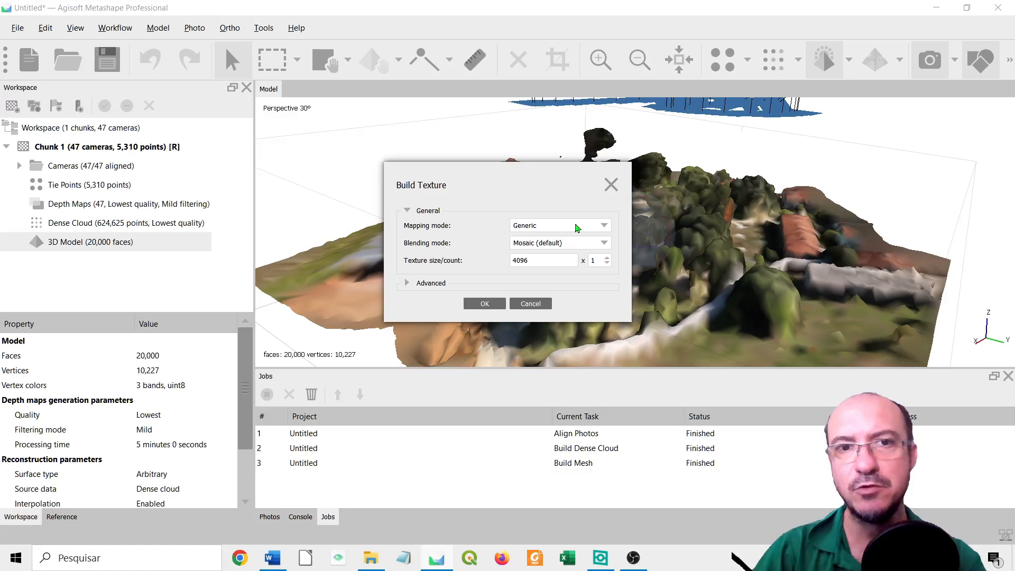
{"action": "left_click", "coordinate": [554, 246]}
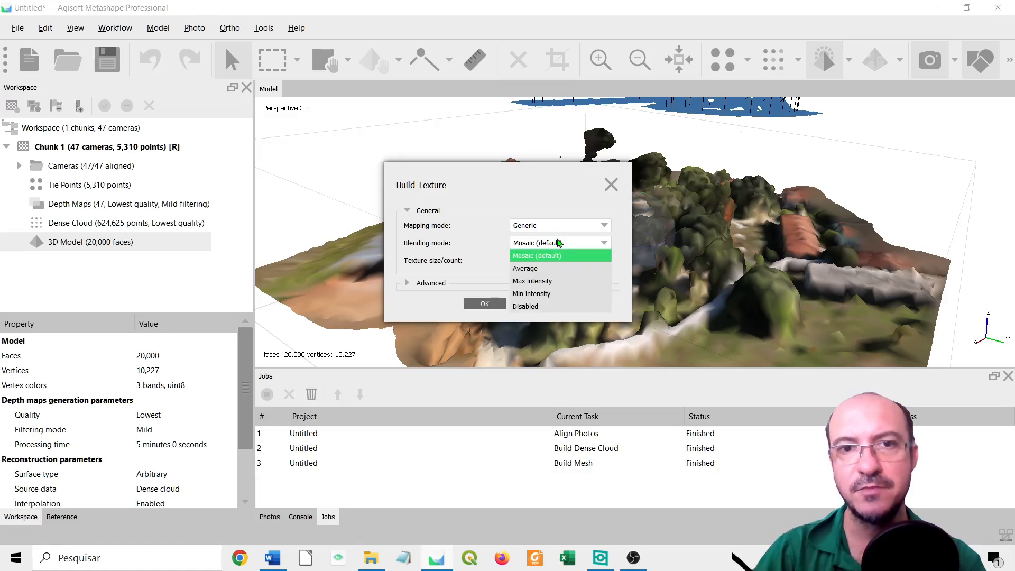
{"action": "left_click", "coordinate": [537, 294]}
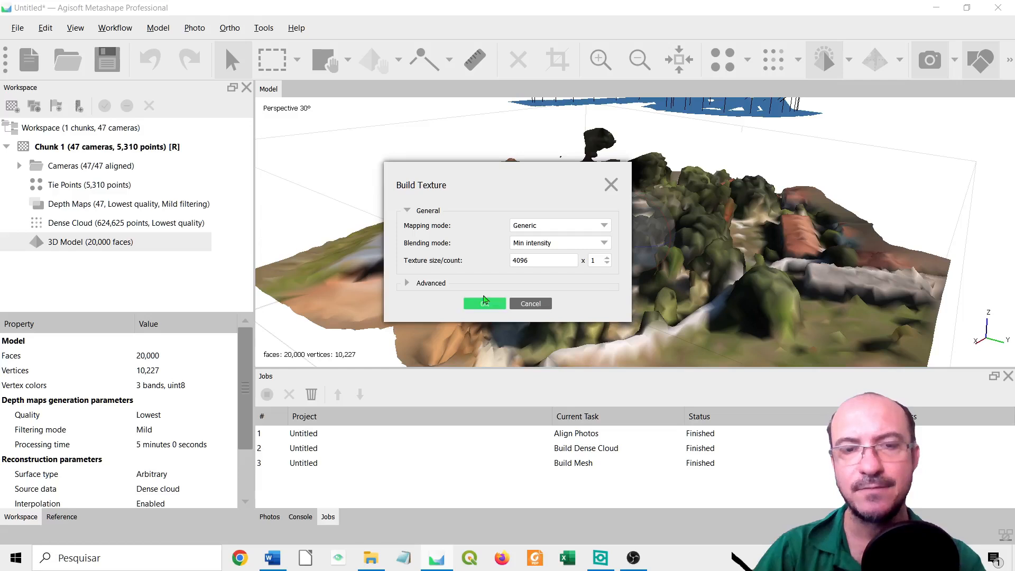
{"action": "left_click", "coordinate": [485, 306]}
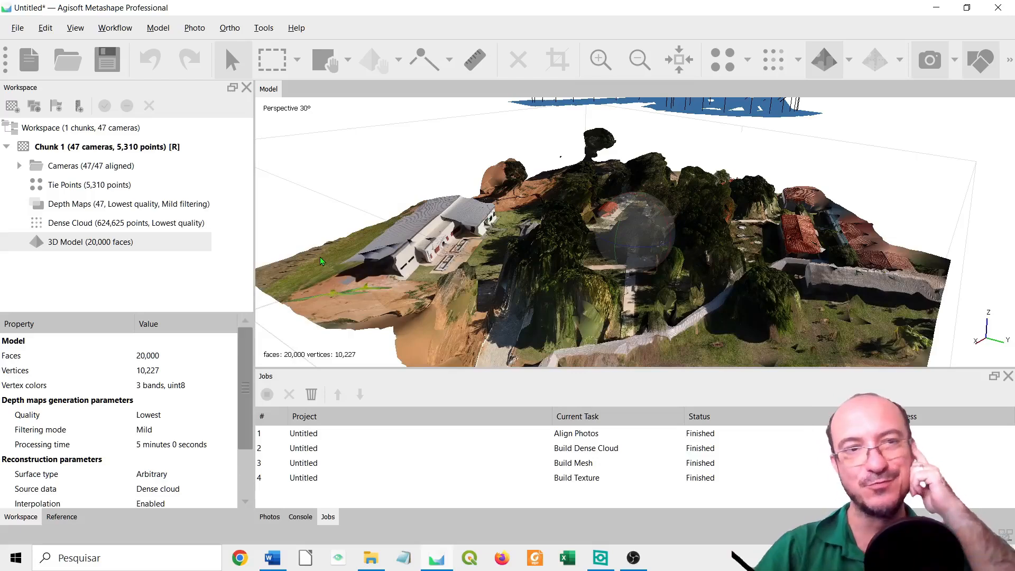
Compare the textured 3D model with the tie points and the dense cloud, and return to the model display.
{"action": "left_click", "coordinate": [105, 226]}
{"action": "double_click", "coordinate": [93, 189]}
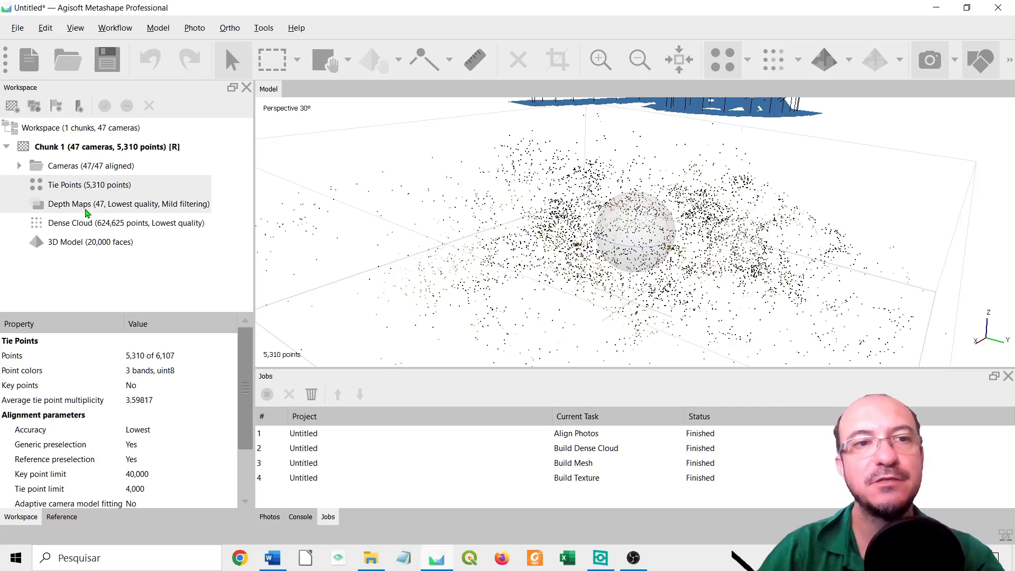
{"action": "left_click", "coordinate": [88, 212]}
{"action": "double_click", "coordinate": [109, 223]}
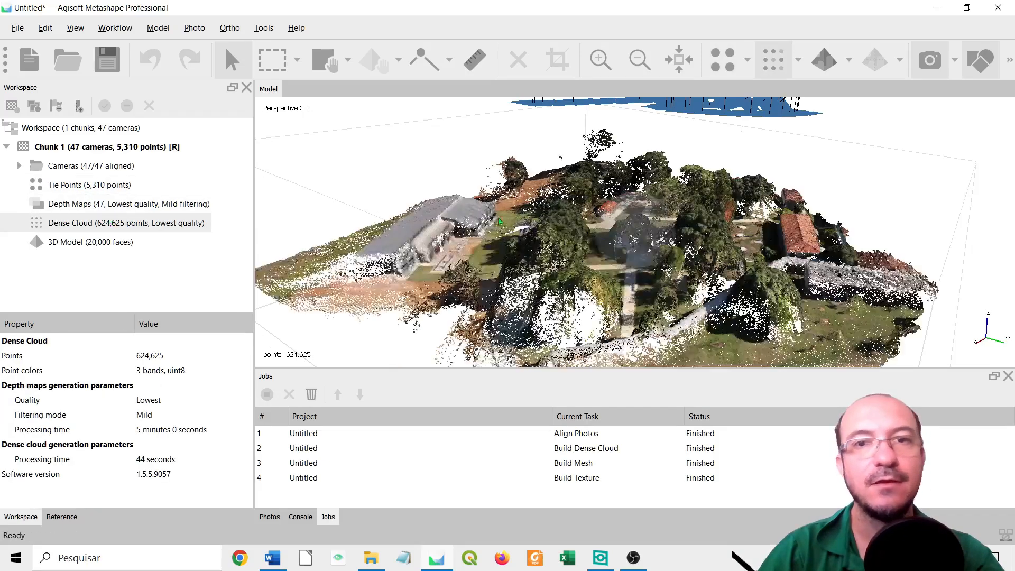
{"action": "left_click", "coordinate": [96, 244]}
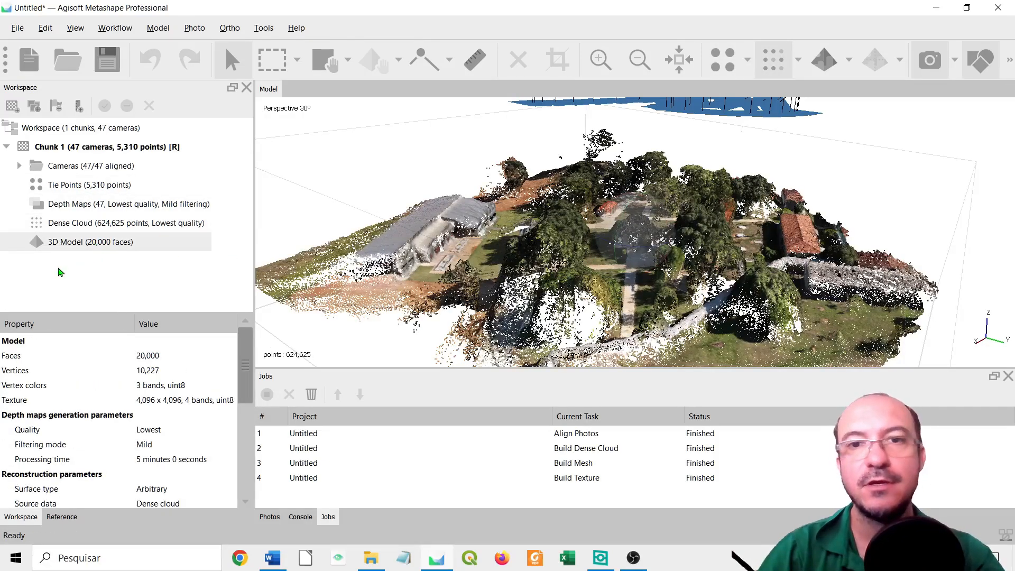
{"action": "double_click", "coordinate": [46, 243]}
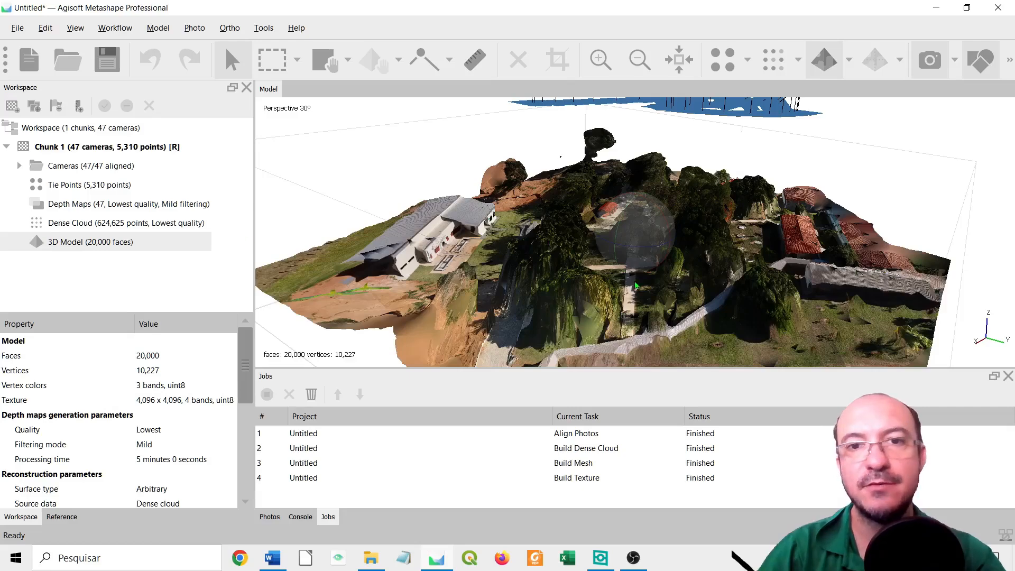
Examine the textured model's buildings, trees and wall from several low angles, and review the available processing stages.
{"action": "mouse_move", "coordinate": [636, 286]}
{"action": "left_mouse_down"}
{"action": "mouse_move", "coordinate": [648, 286]}
{"action": "mouse_move", "coordinate": [631, 284]}
{"action": "mouse_move", "coordinate": [639, 282]}
{"action": "left_mouse_up"}
{"action": "left_click", "coordinate": [114, 25]}
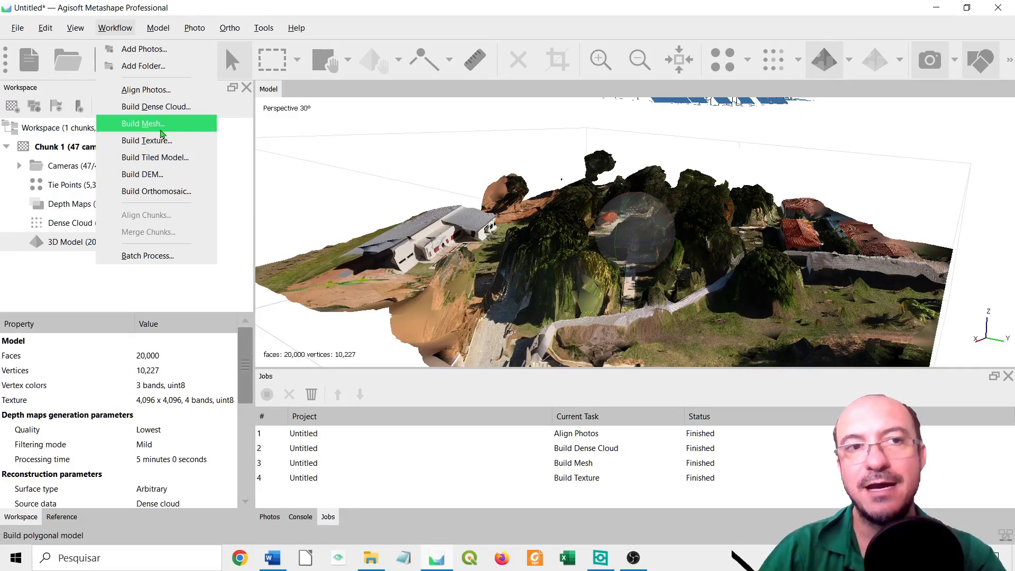
{"action": "left_click", "coordinate": [613, 283]}
{"action": "mouse_move", "coordinate": [607, 305]}
{"action": "left_mouse_down"}
{"action": "mouse_move", "coordinate": [595, 305]}
{"action": "mouse_move", "coordinate": [612, 300]}
{"action": "left_mouse_up"}
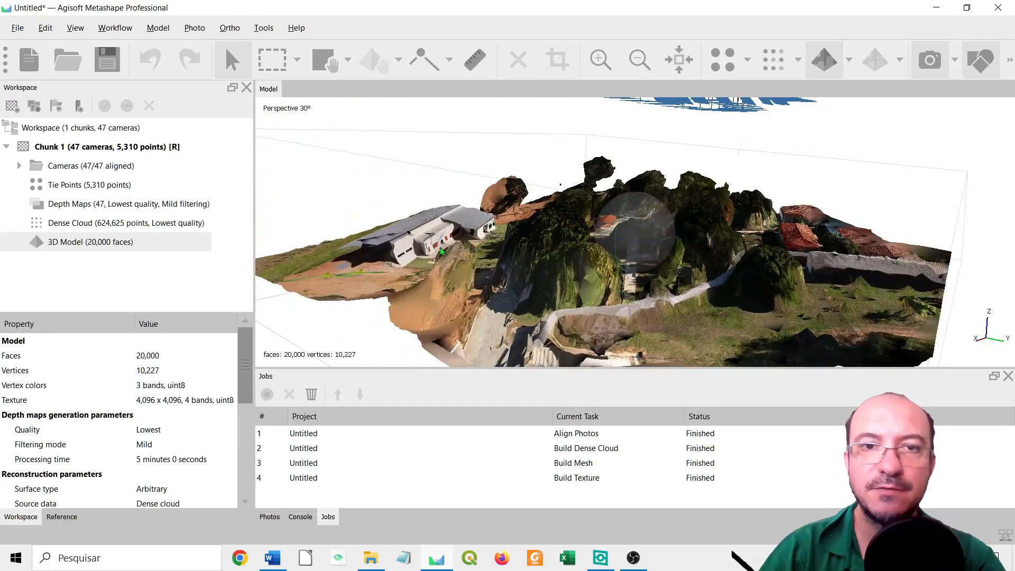
{"action": "left_click_drag", "start_coordinate": [561, 253], "coordinate": [530, 272]}
{"action": "left_click_drag", "start_coordinate": [741, 300], "coordinate": [531, 257]}
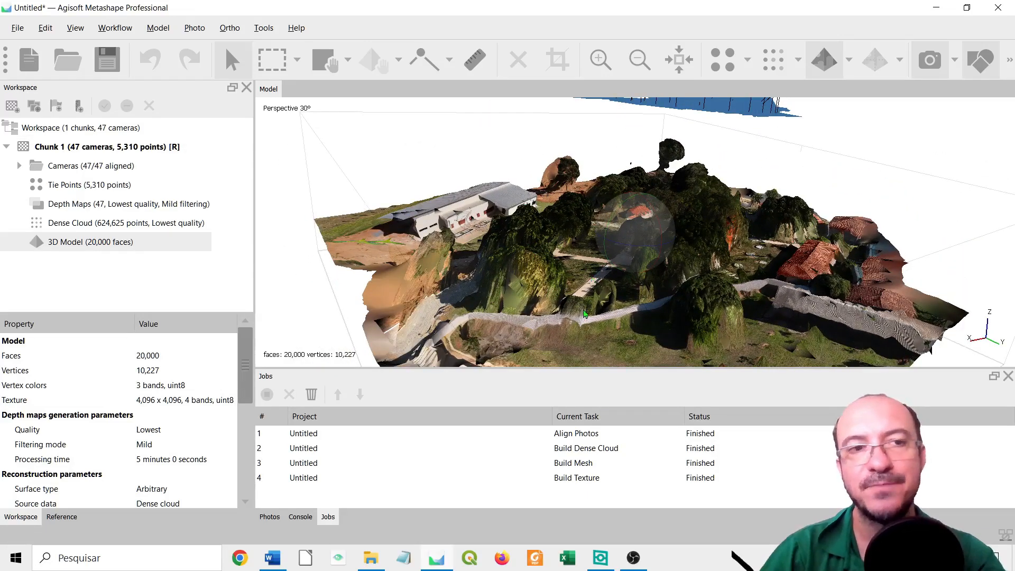
{"action": "left_click", "coordinate": [112, 28]}
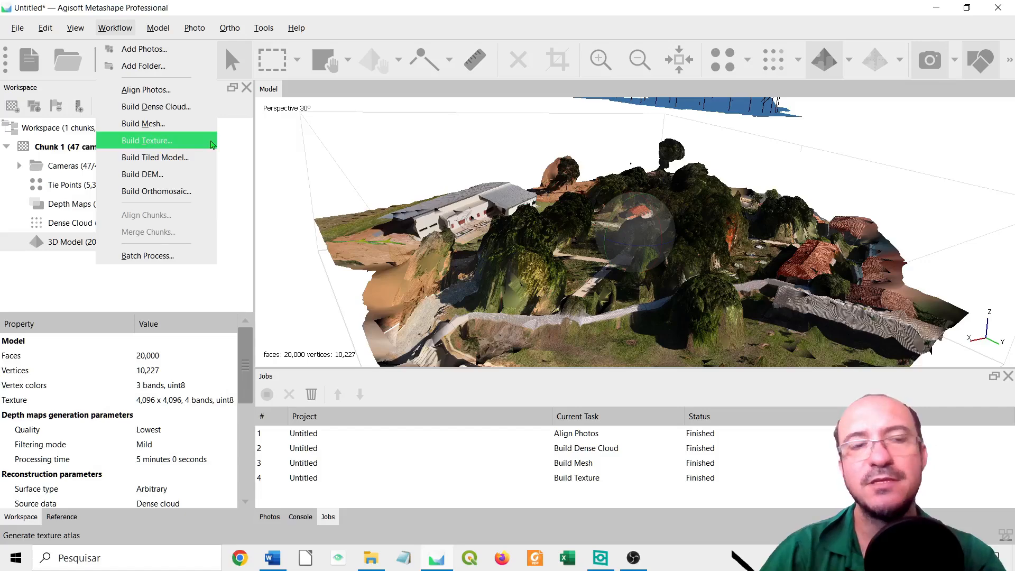
{"action": "left_click", "coordinate": [664, 269]}
{"action": "mouse_move", "coordinate": [592, 286]}
{"action": "left_mouse_down"}
{"action": "mouse_move", "coordinate": [610, 278]}
{"action": "mouse_move", "coordinate": [601, 284]}
{"action": "left_mouse_up"}
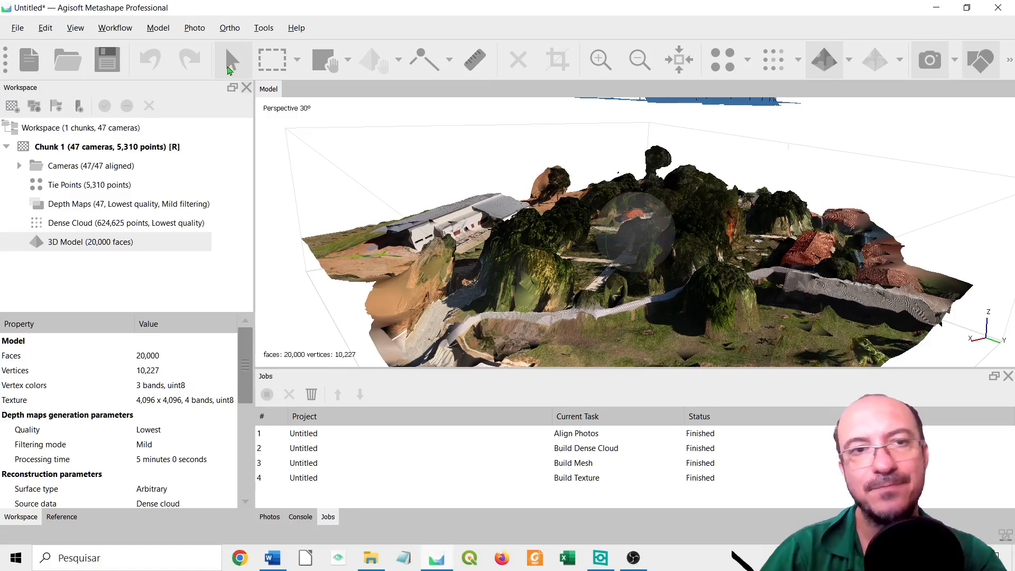
{"action": "left_click_drag", "start_coordinate": [509, 277], "coordinate": [526, 295]}
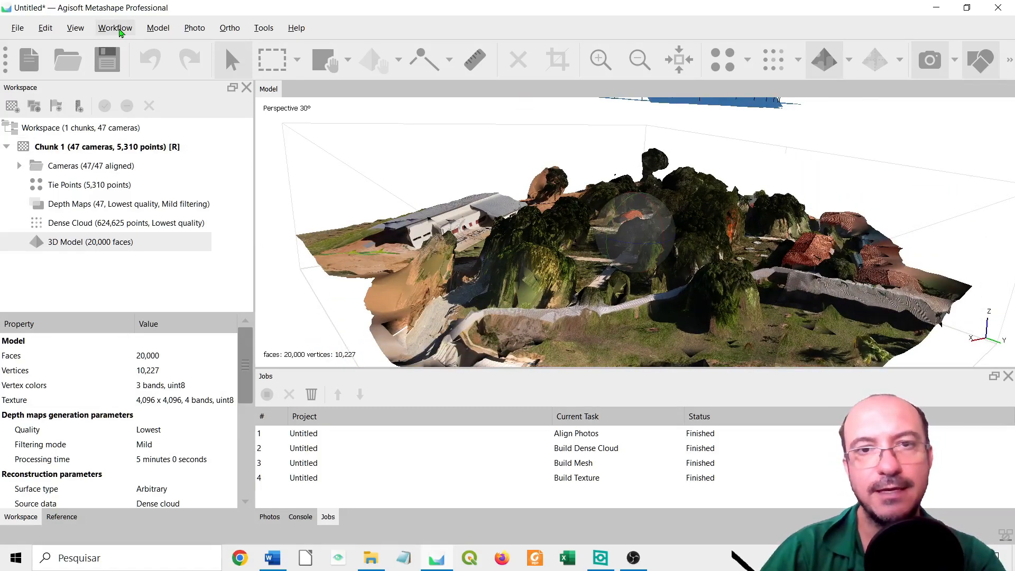
{"action": "left_click", "coordinate": [117, 28]}
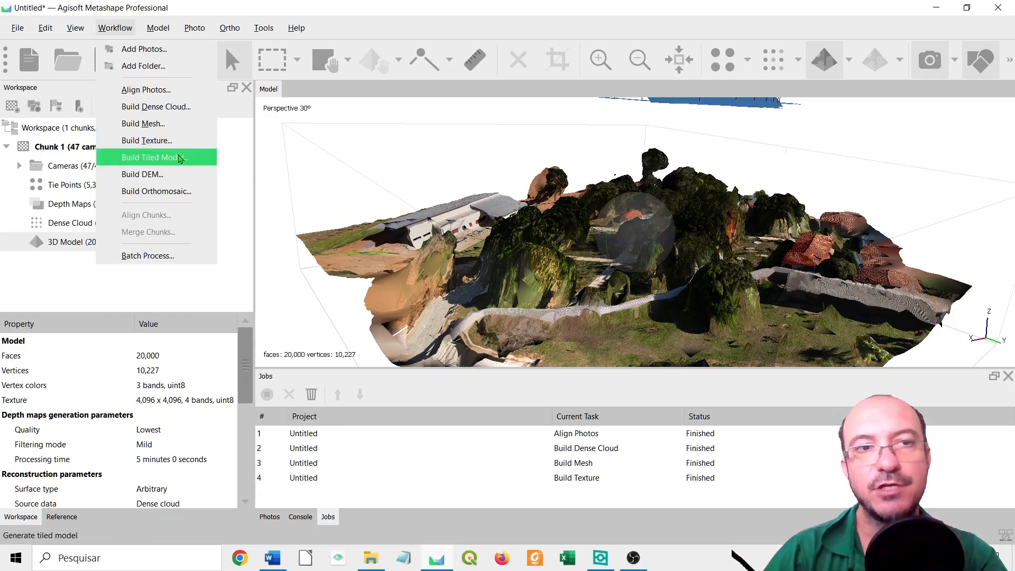
{"action": "left_click", "coordinate": [560, 216]}
Try to build a DEM from the dense cloud in WGS 84 (EPSG::4326) geographic projection with interpolation enabled.
{"action": "left_click", "coordinate": [116, 28]}
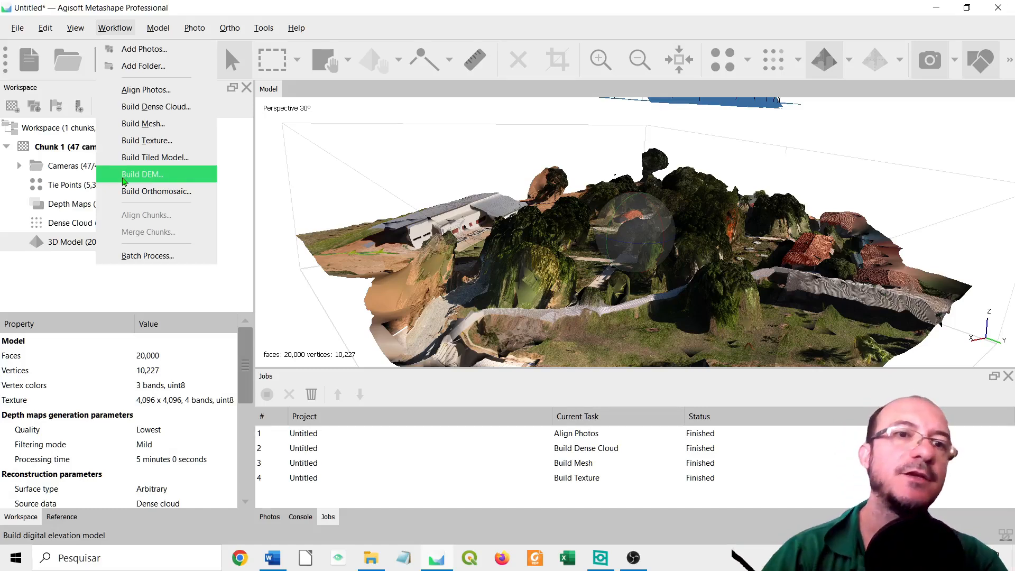
{"action": "left_click", "coordinate": [153, 180]}
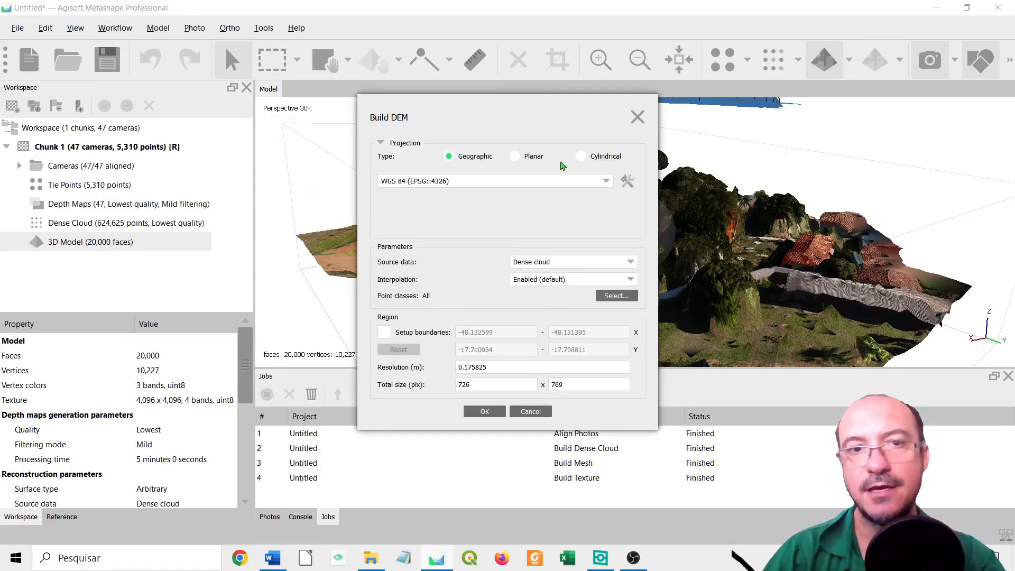
{"action": "left_click", "coordinate": [573, 263]}
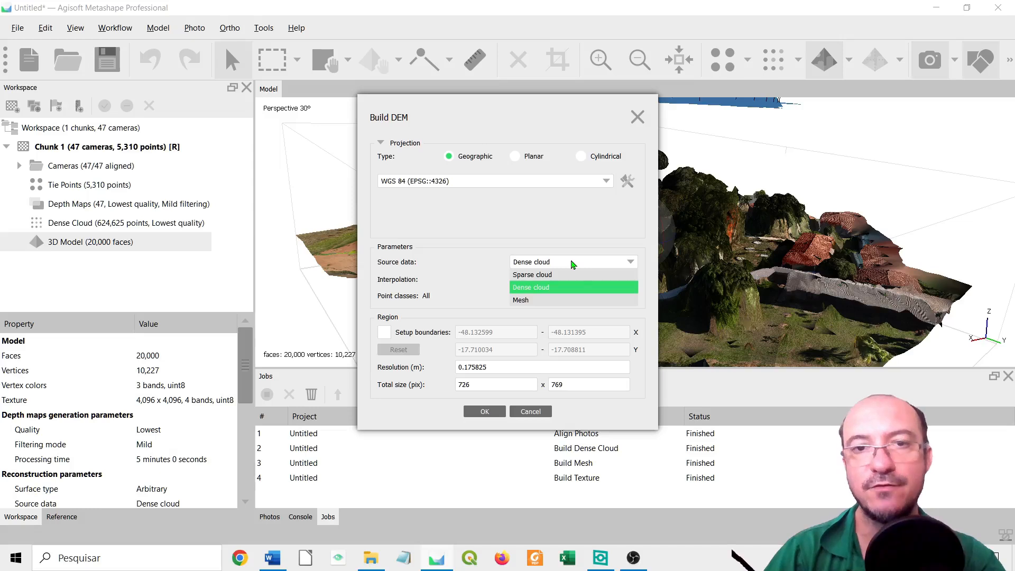
{"action": "left_click", "coordinate": [543, 290]}
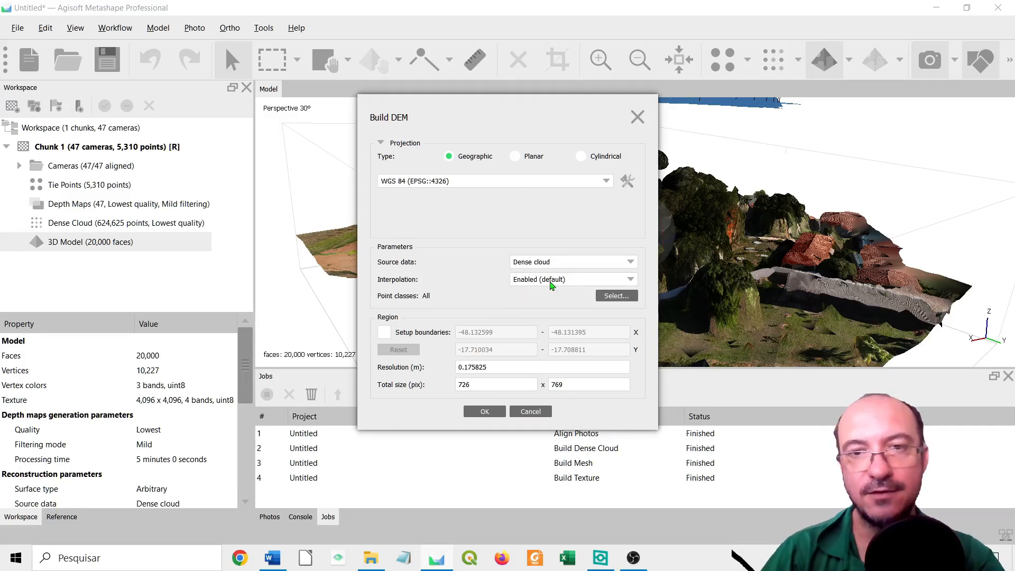
{"action": "left_click", "coordinate": [551, 281]}
{"action": "left_click", "coordinate": [551, 284]}
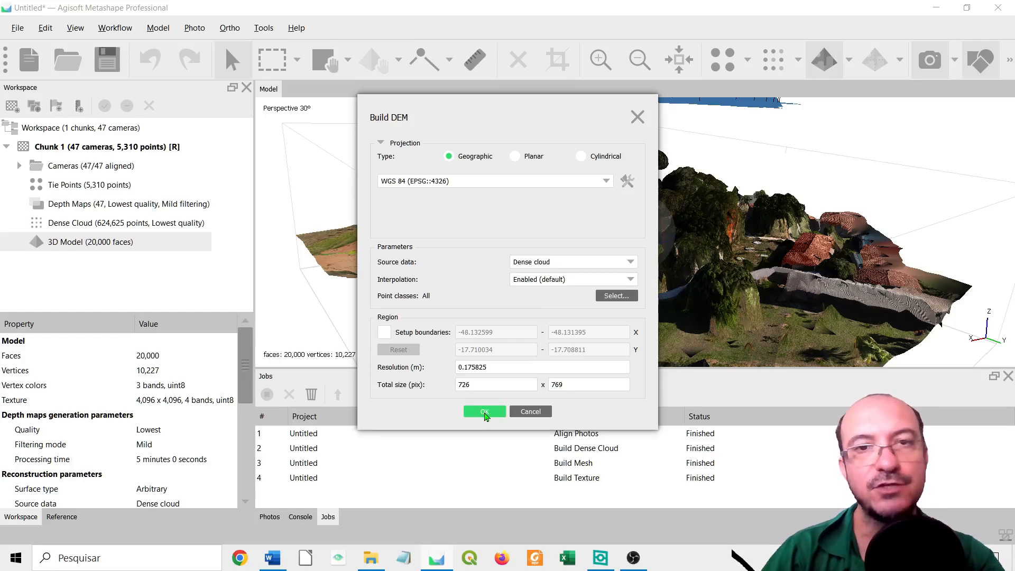
{"action": "left_click", "coordinate": [485, 413]}
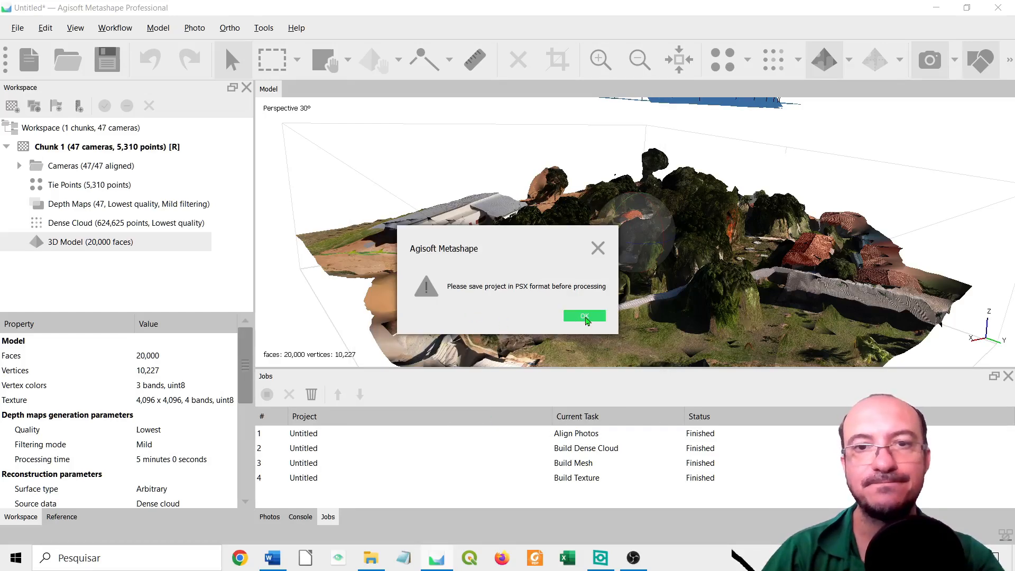
{"action": "left_click", "coordinate": [585, 316]}
{"action": "left_click", "coordinate": [17, 31]}
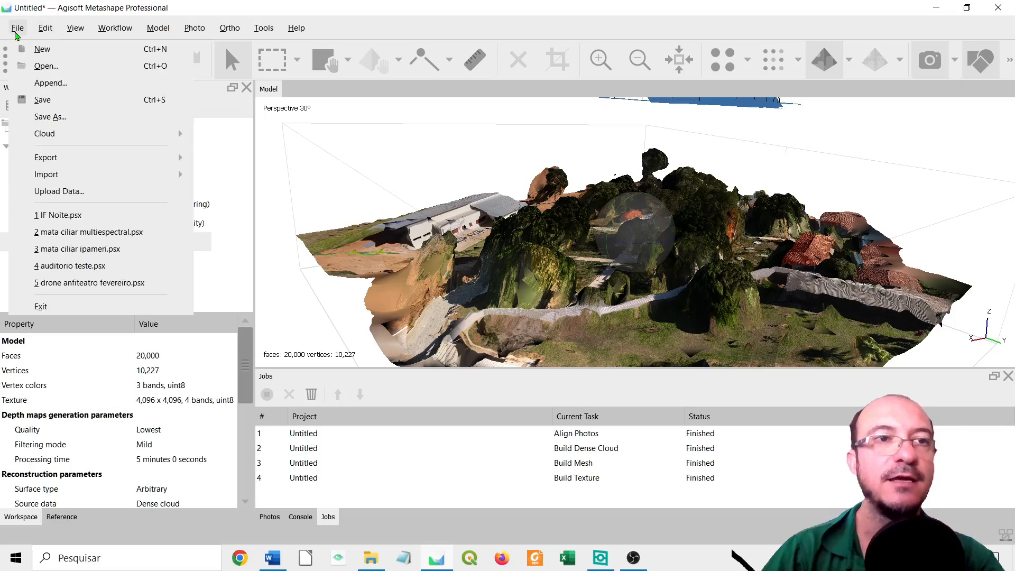
{"action": "left_click", "coordinate": [66, 116]}
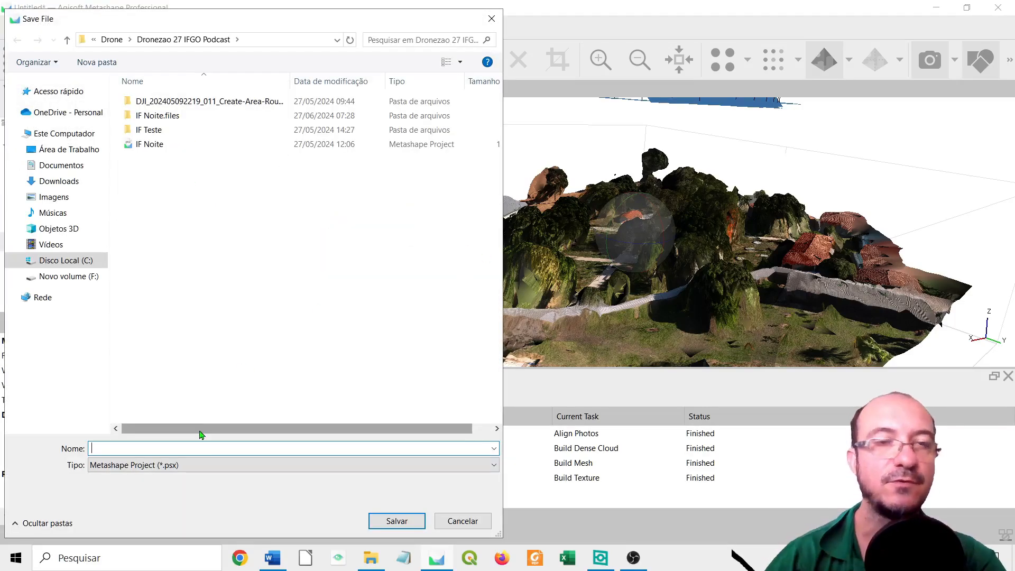
{"action": "left_click", "coordinate": [111, 39]}
{"action": "scroll", "coordinate": [236, 371], "scroll_direction": "down", "scroll_amount": 4}
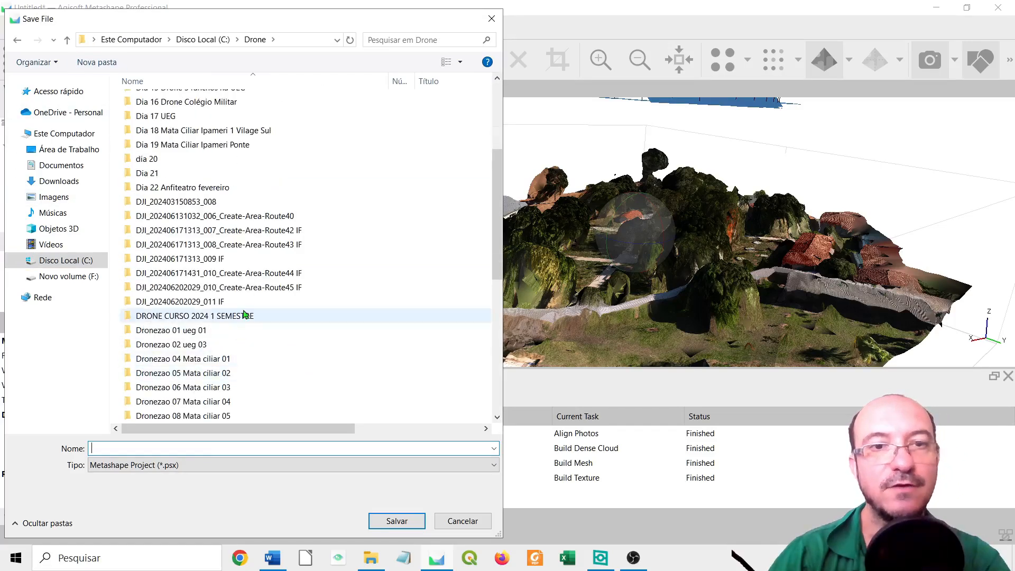
{"action": "double_click", "coordinate": [243, 272]}
{"action": "left_click", "coordinate": [173, 444]}
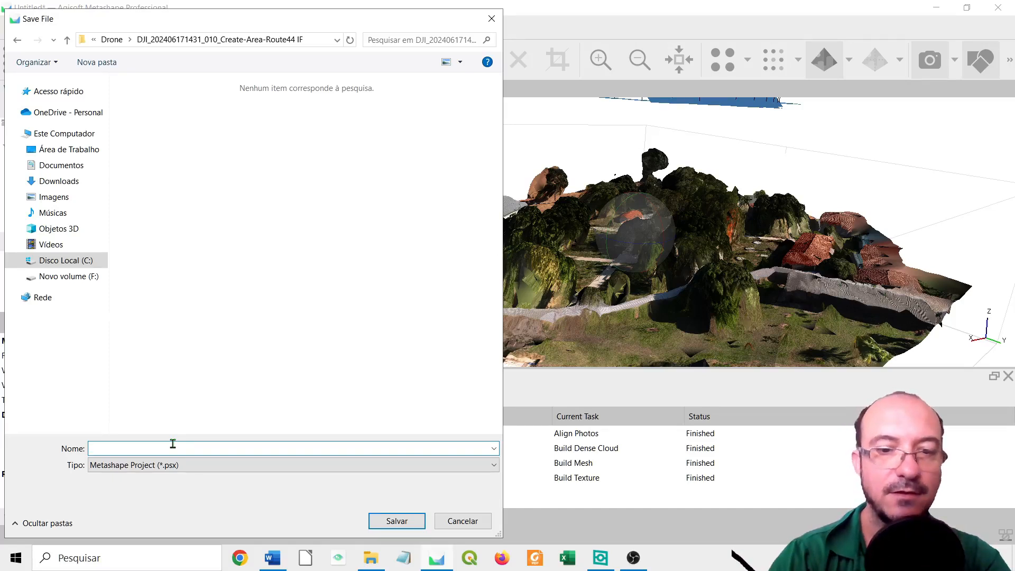
{"action": "type", "text": "F"}
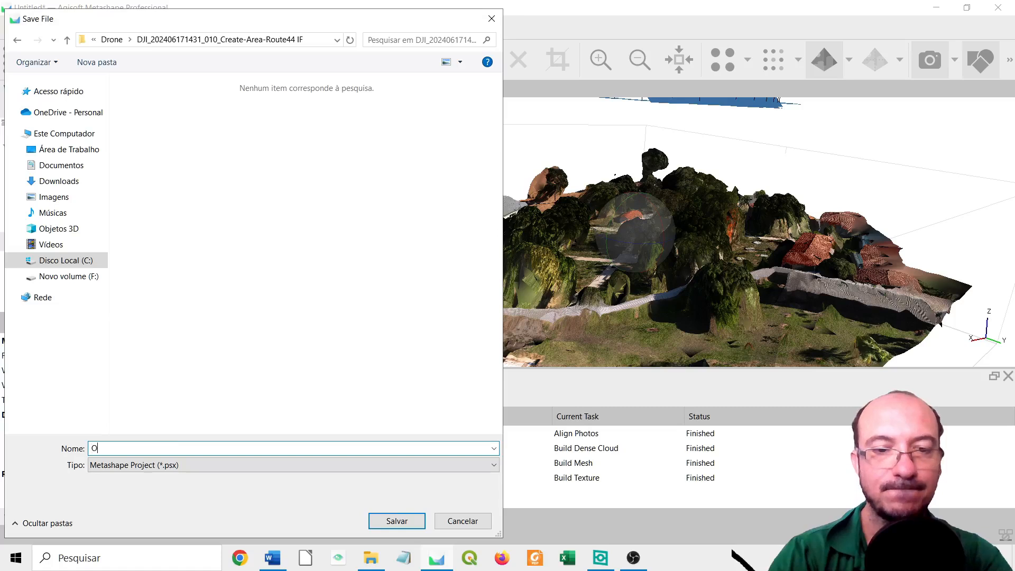
{"action": "type", "text": "Proje"}
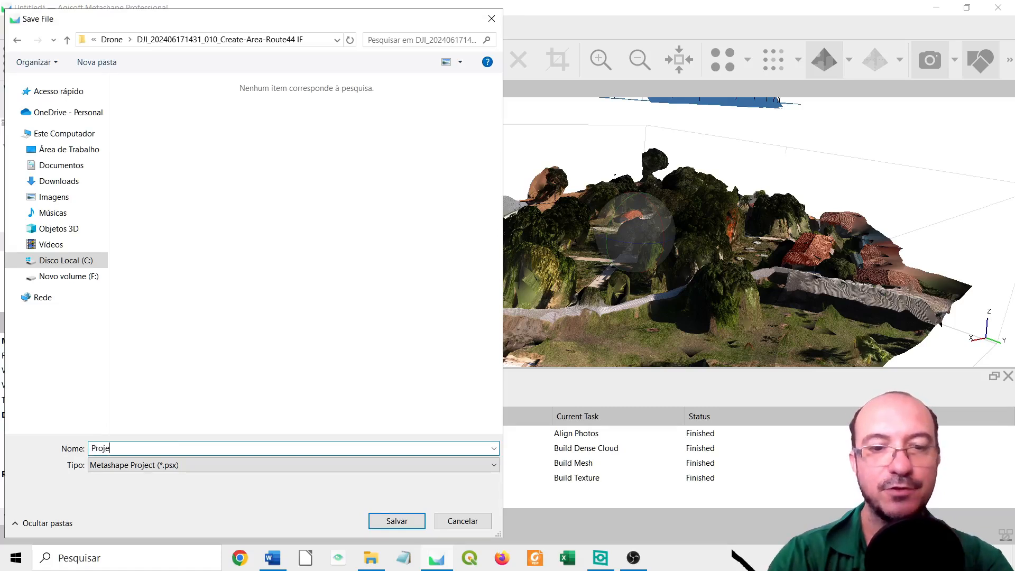
{"action": "type", "text": "to para Orto"}
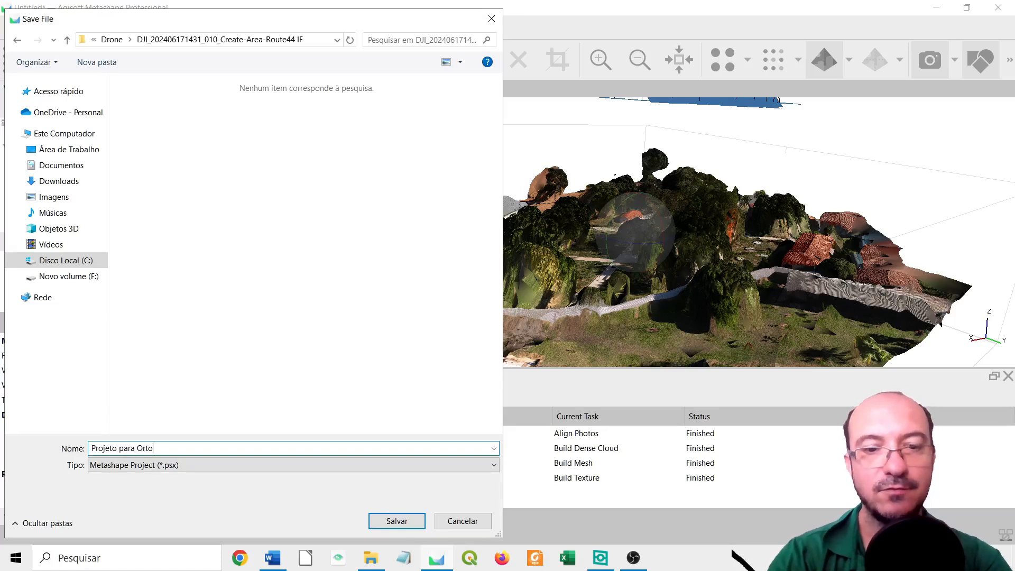
{"action": "type", "text": "mosaico IF"}
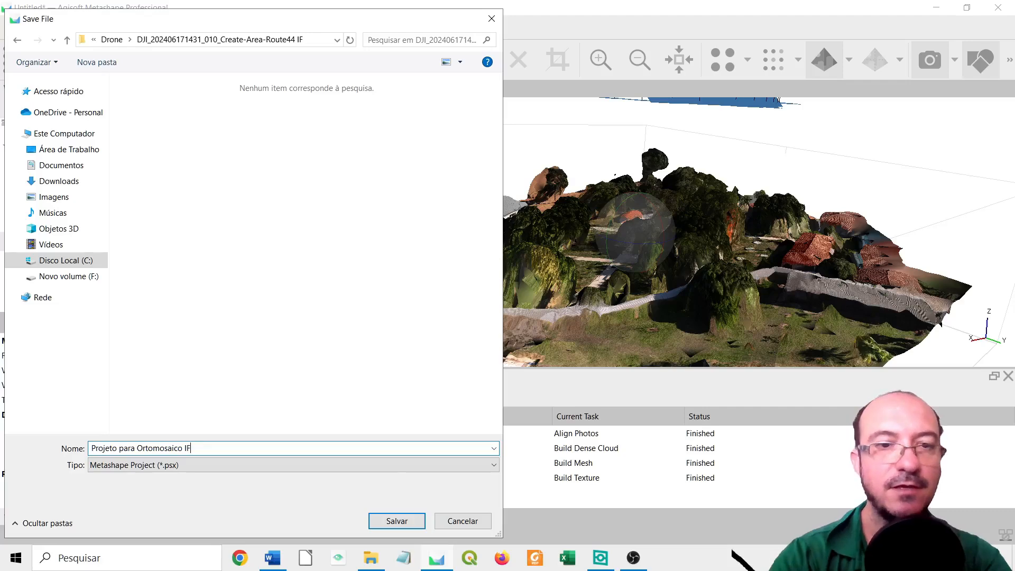
{"action": "left_click", "coordinate": [391, 522]}
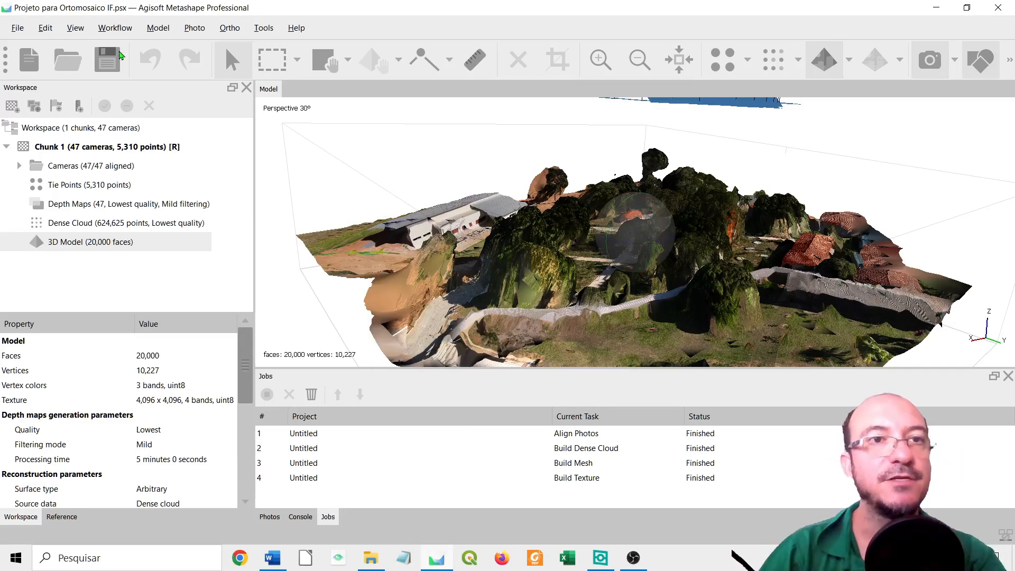
Build a DEM from the dense cloud in WGS 84 (EPSG::4326) geographic projection with interpolation enabled and 0.175825 m resolution.
{"action": "left_click", "coordinate": [115, 27]}
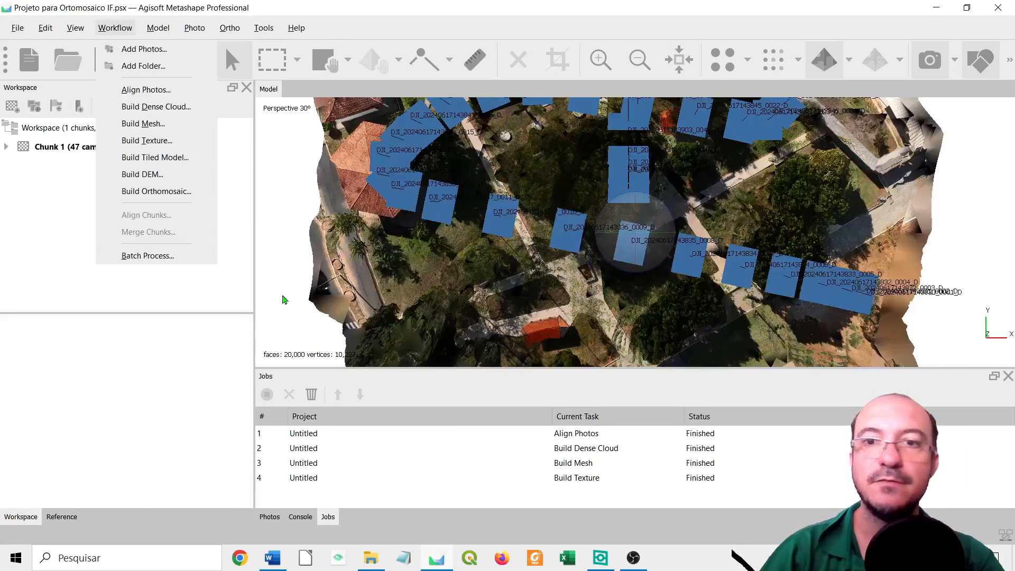
{"action": "left_click", "coordinate": [580, 303]}
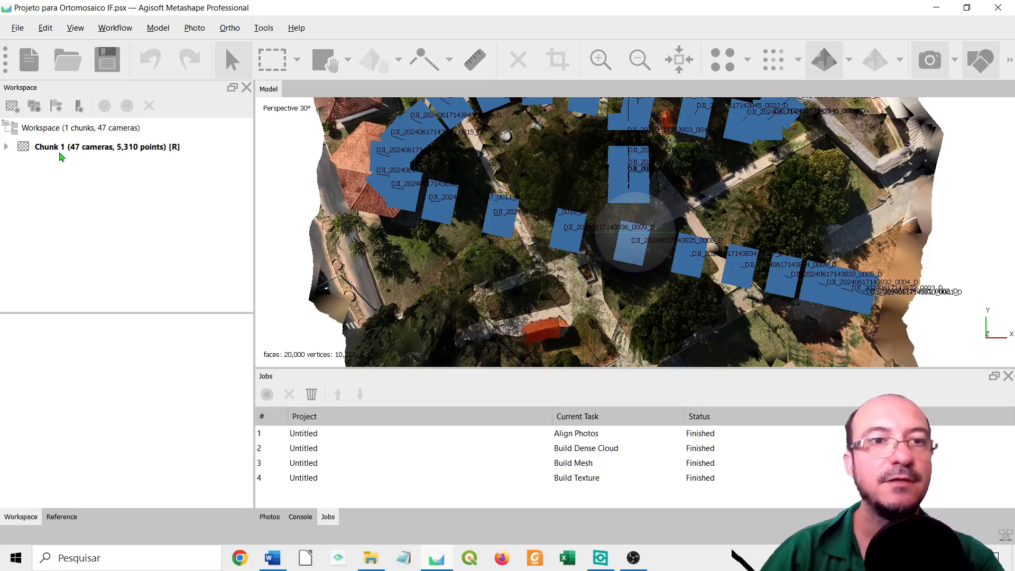
{"action": "left_click", "coordinate": [7, 149]}
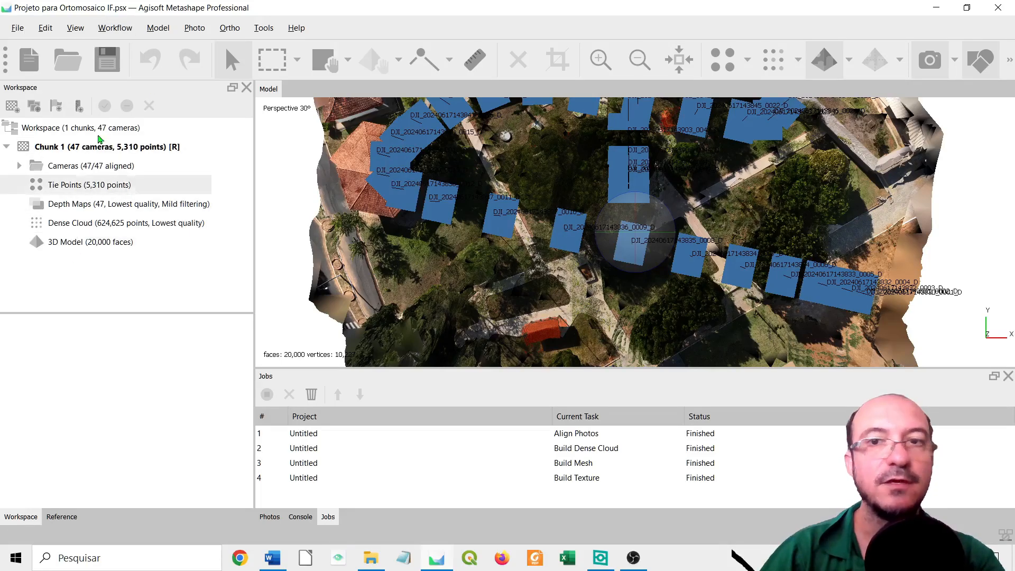
{"action": "left_click", "coordinate": [115, 28]}
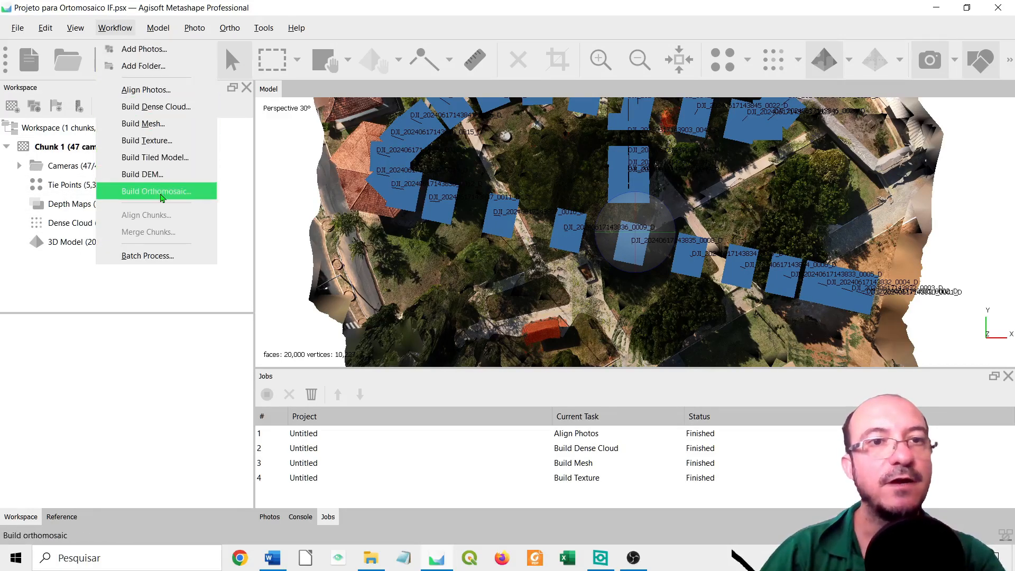
{"action": "left_click", "coordinate": [143, 174]}
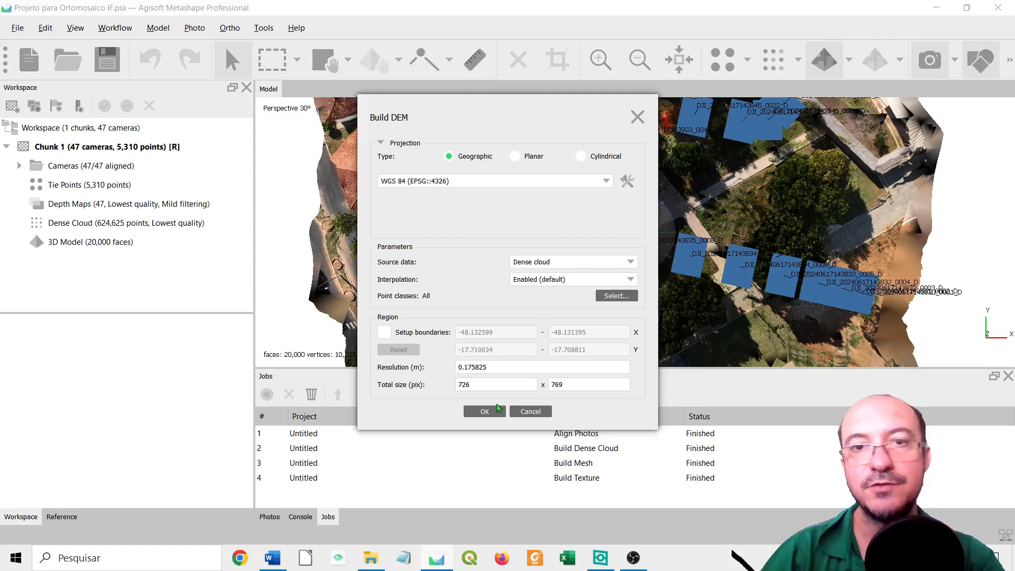
{"action": "left_click", "coordinate": [537, 267]}
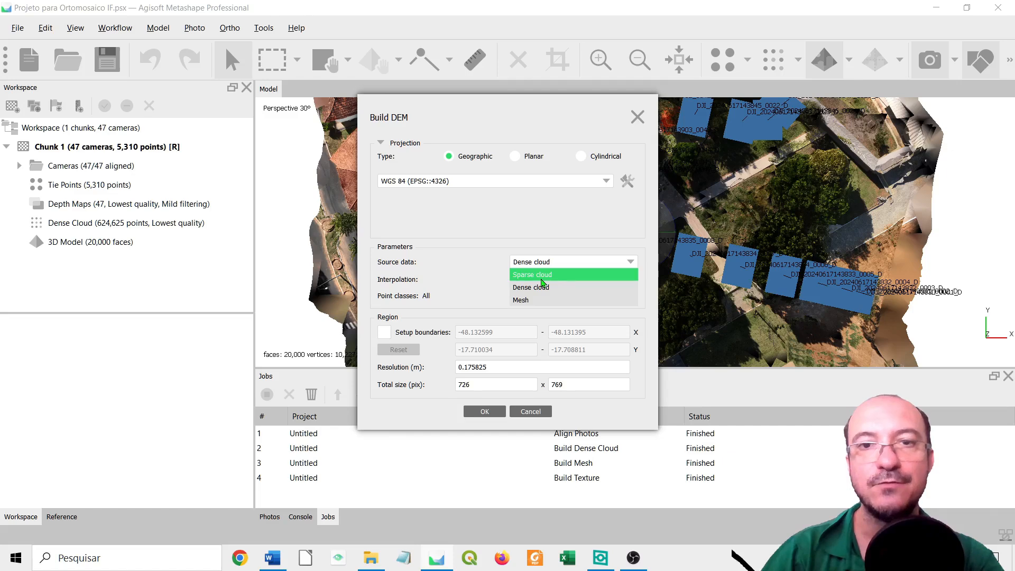
{"action": "left_click", "coordinate": [543, 287]}
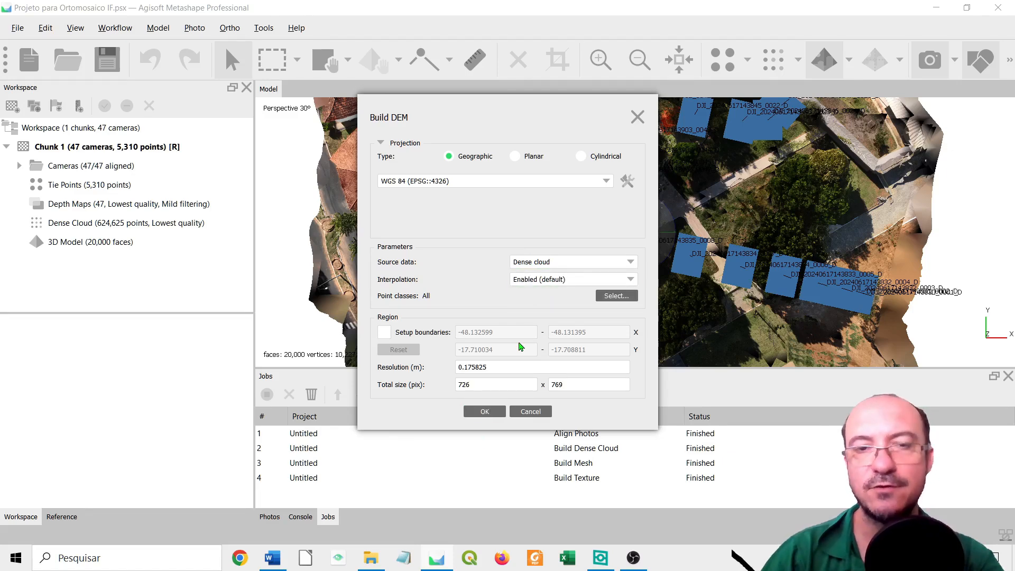
{"action": "left_click", "coordinate": [482, 412]}
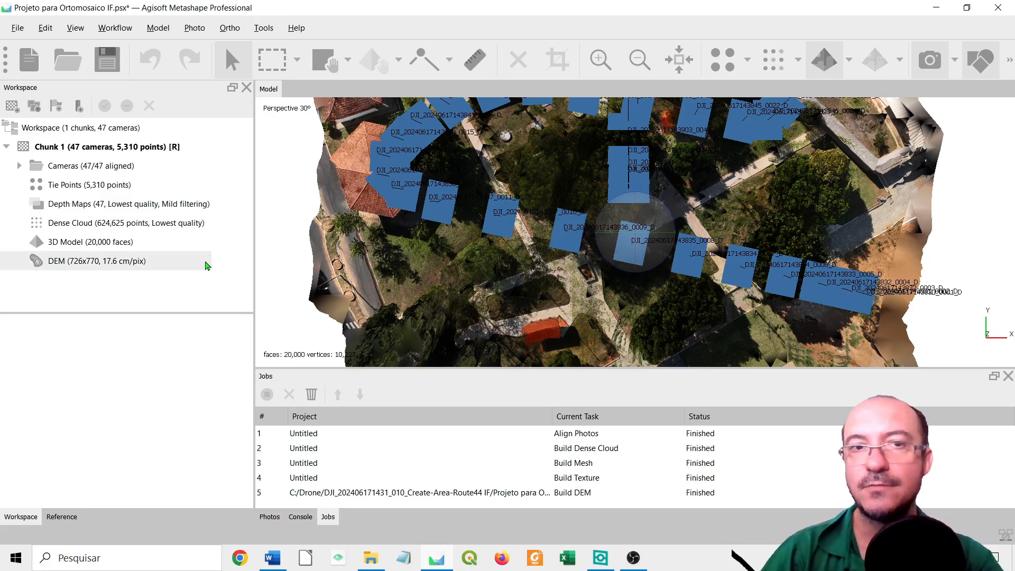
Tilt the textured model, compare it with the tie points and the dense cloud, and return to the 3D model display.
{"action": "left_click_drag", "start_coordinate": [565, 314], "coordinate": [487, 222]}
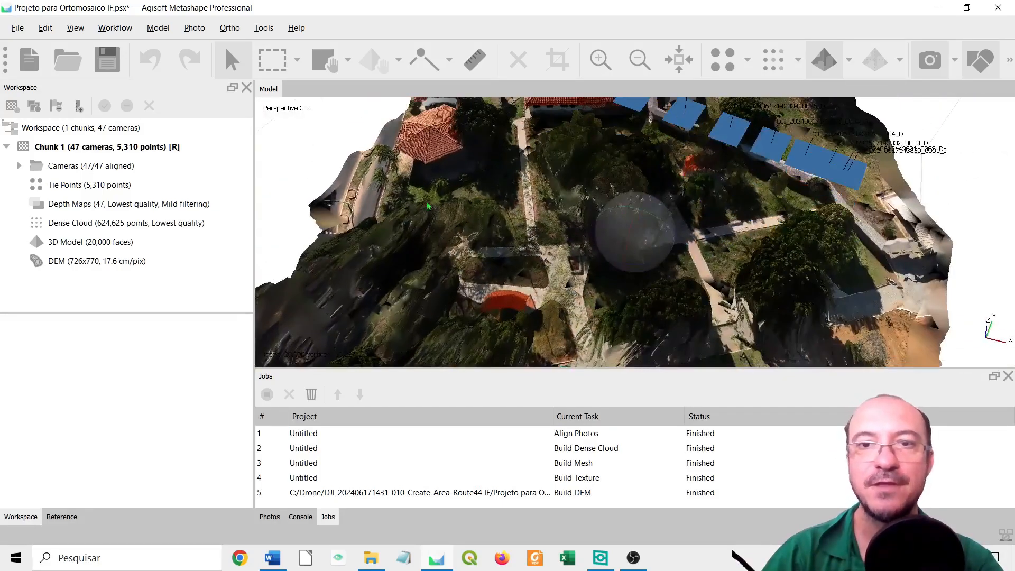
{"action": "left_click", "coordinate": [83, 243]}
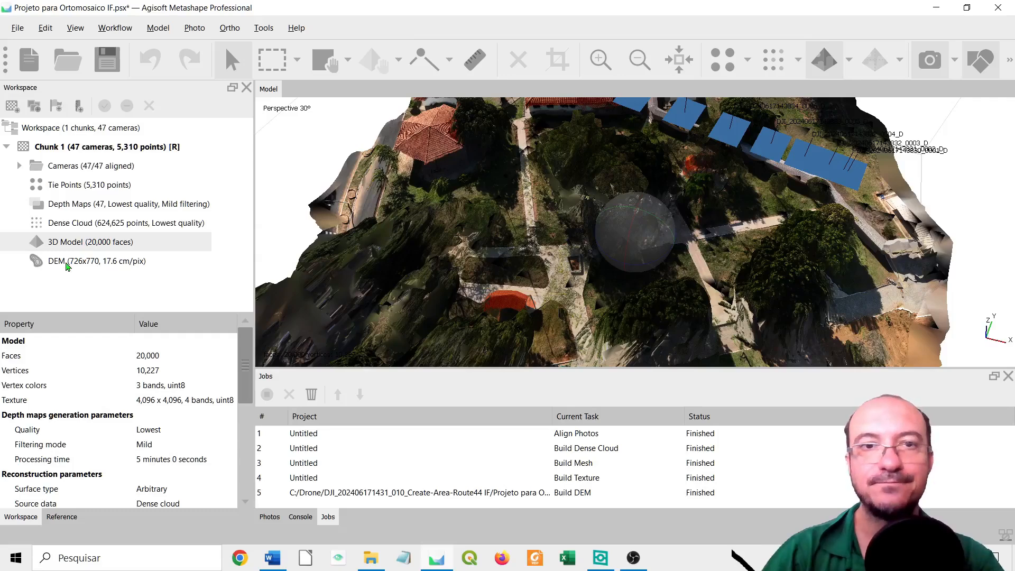
{"action": "double_click", "coordinate": [73, 185]}
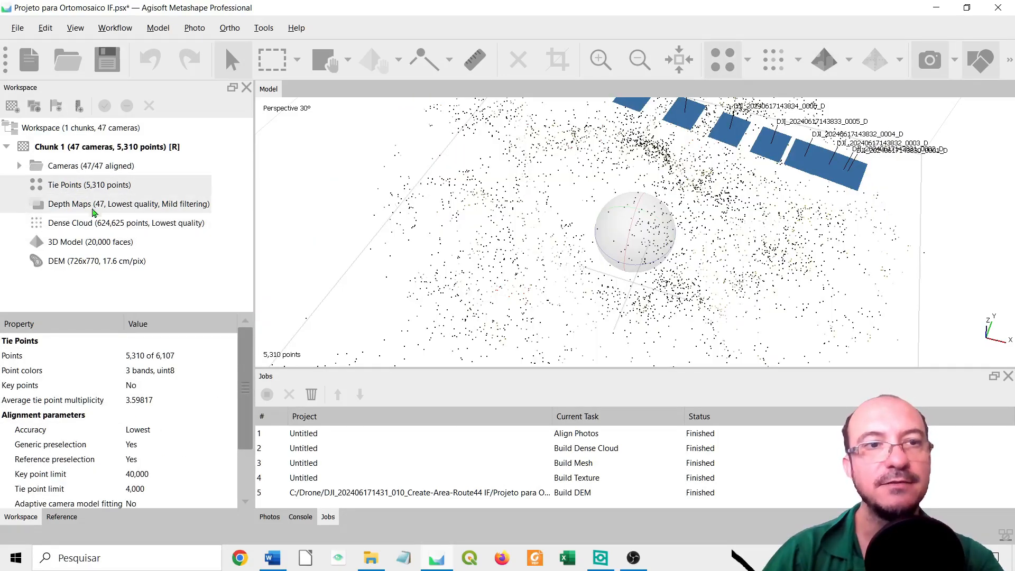
{"action": "double_click", "coordinate": [93, 221]}
{"action": "left_click", "coordinate": [100, 246]}
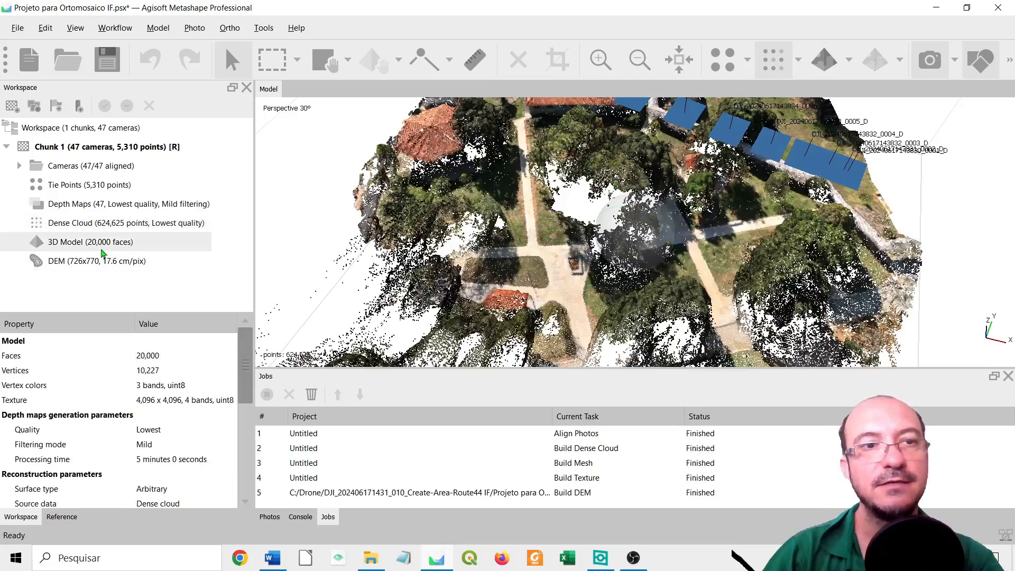
{"action": "double_click", "coordinate": [103, 248]}
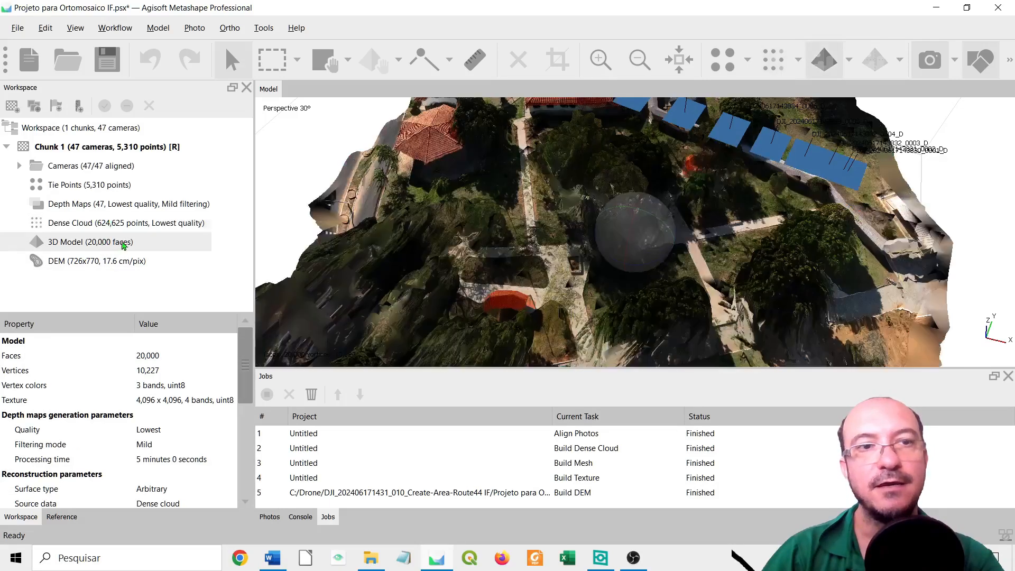
Open the DEM in the Ortho view and compare its elevation map with the textured 3D model.
{"action": "double_click", "coordinate": [93, 262]}
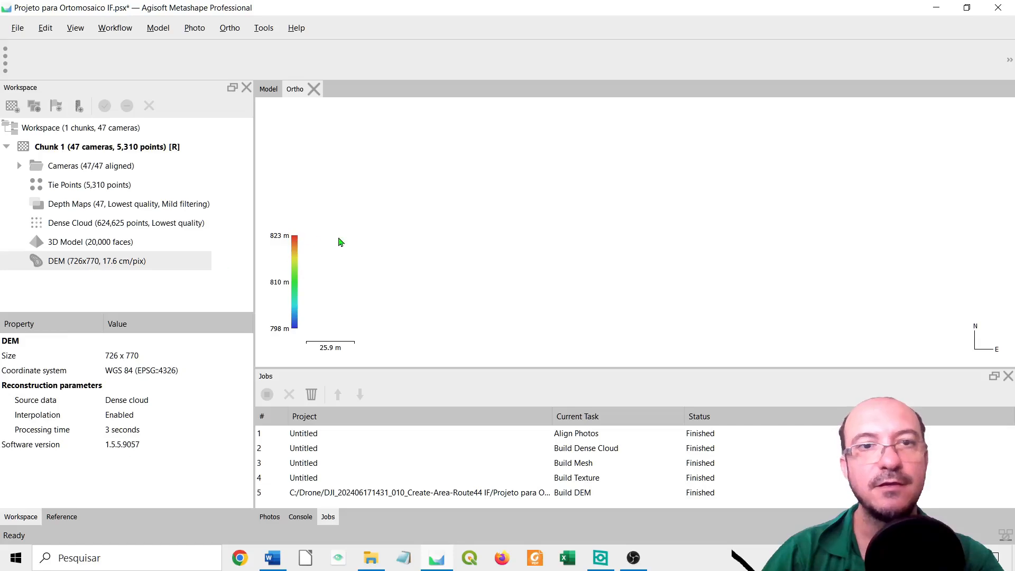
{"action": "left_click", "coordinate": [270, 89]}
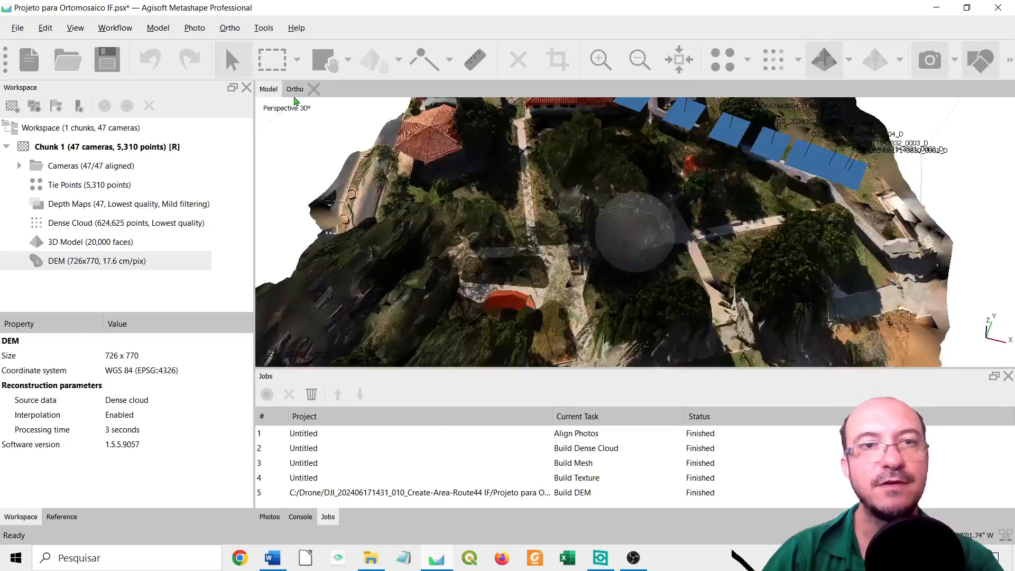
{"action": "left_click", "coordinate": [295, 91]}
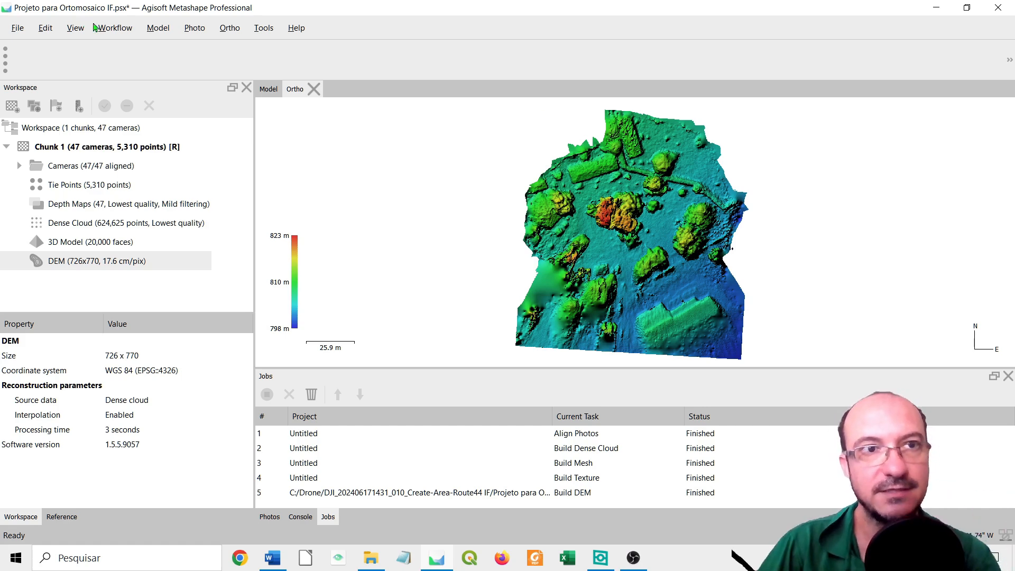
Build an orthomosaic in WGS 84 (EPSG::4326) geographic projection with DEM surface, Mosaic (default) blending and hole filling enabled.
{"action": "left_click", "coordinate": [126, 32]}
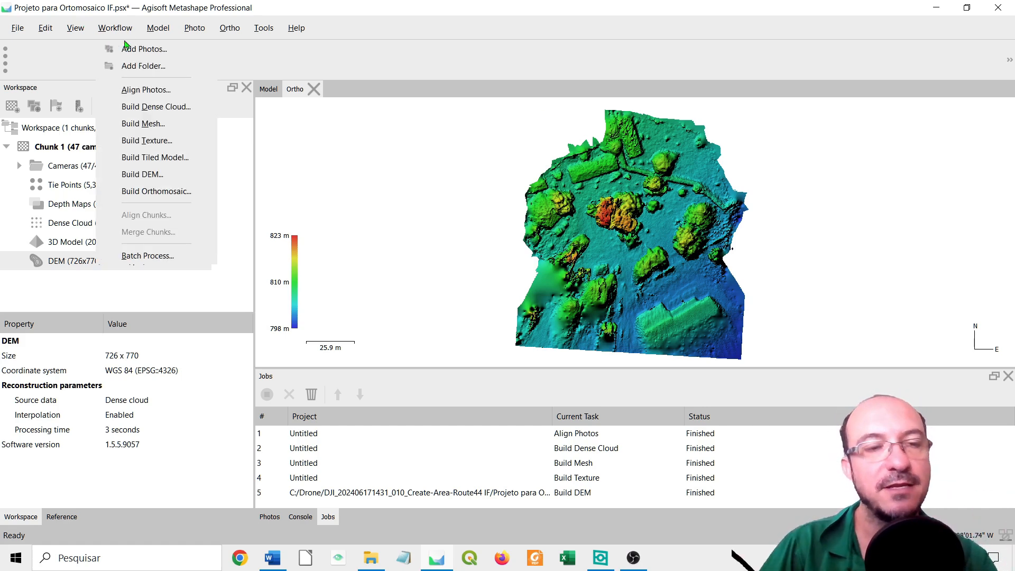
{"action": "left_click", "coordinate": [153, 194]}
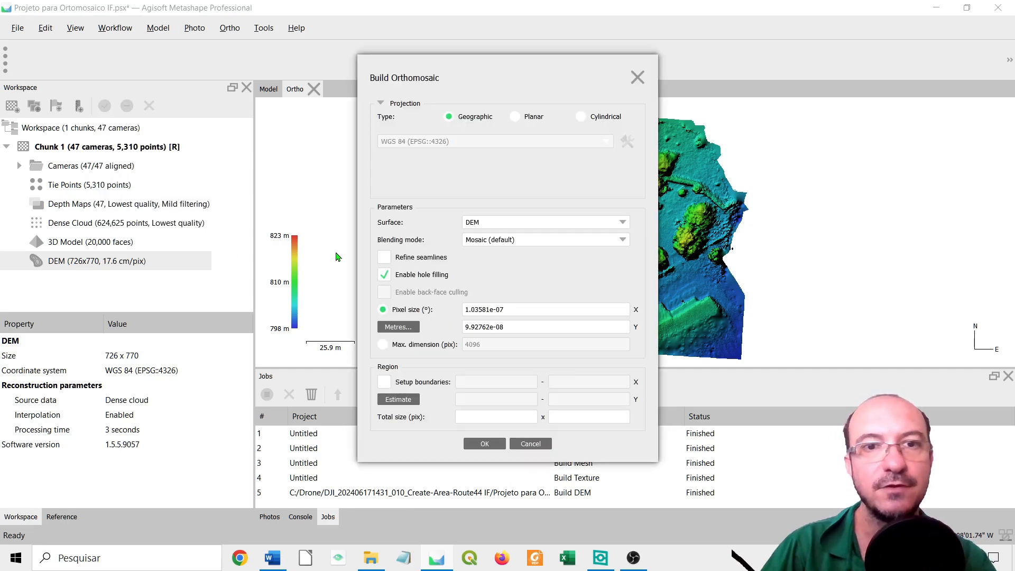
{"action": "left_click", "coordinate": [489, 222]}
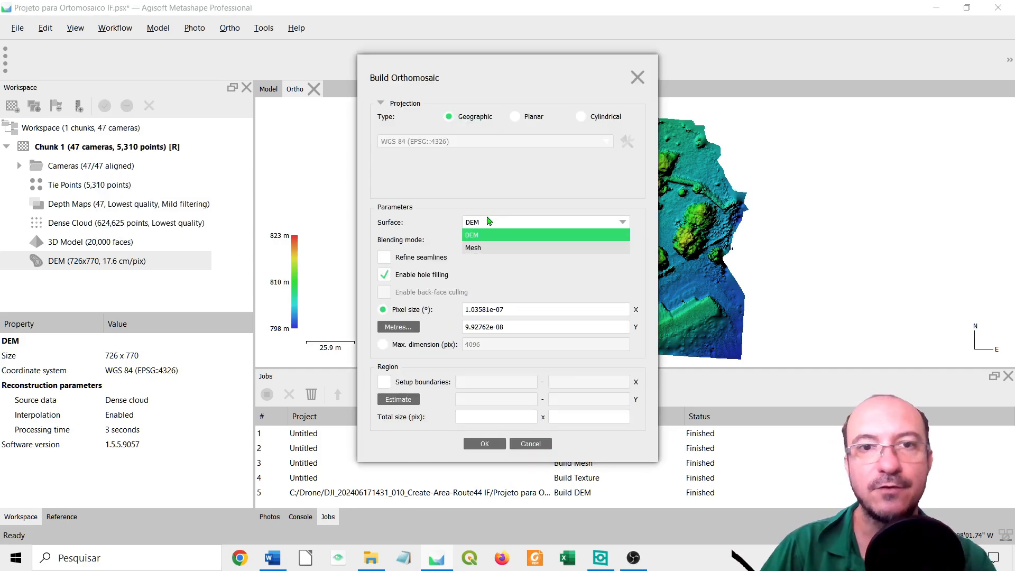
{"action": "left_click", "coordinate": [490, 223]}
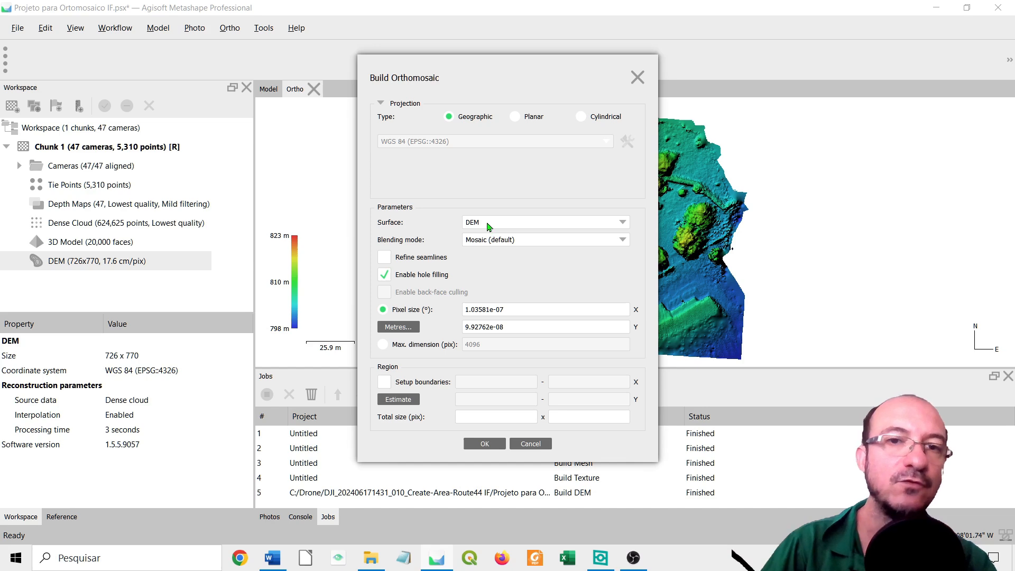
{"action": "left_click", "coordinate": [489, 224]}
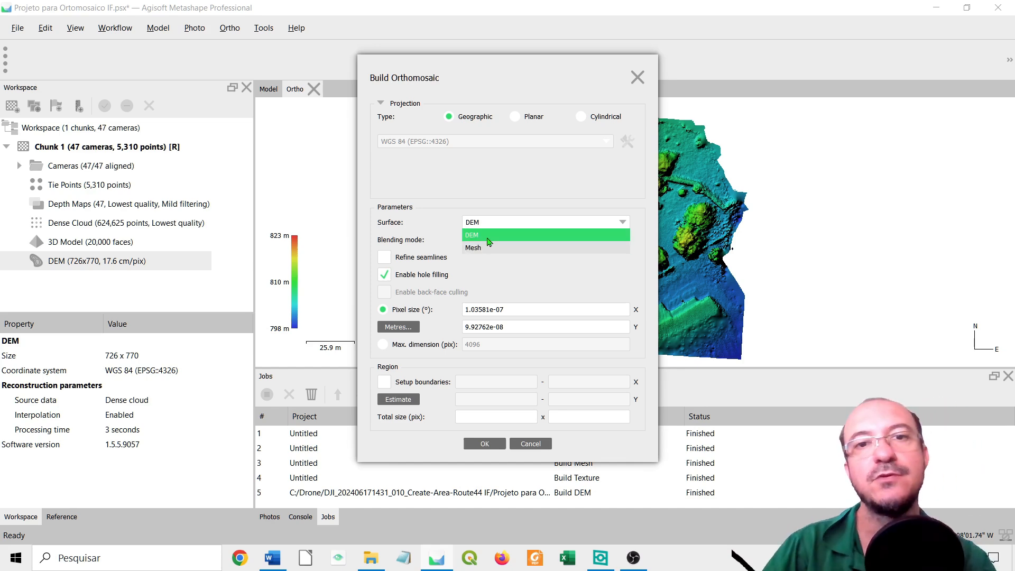
{"action": "left_click", "coordinate": [490, 235]}
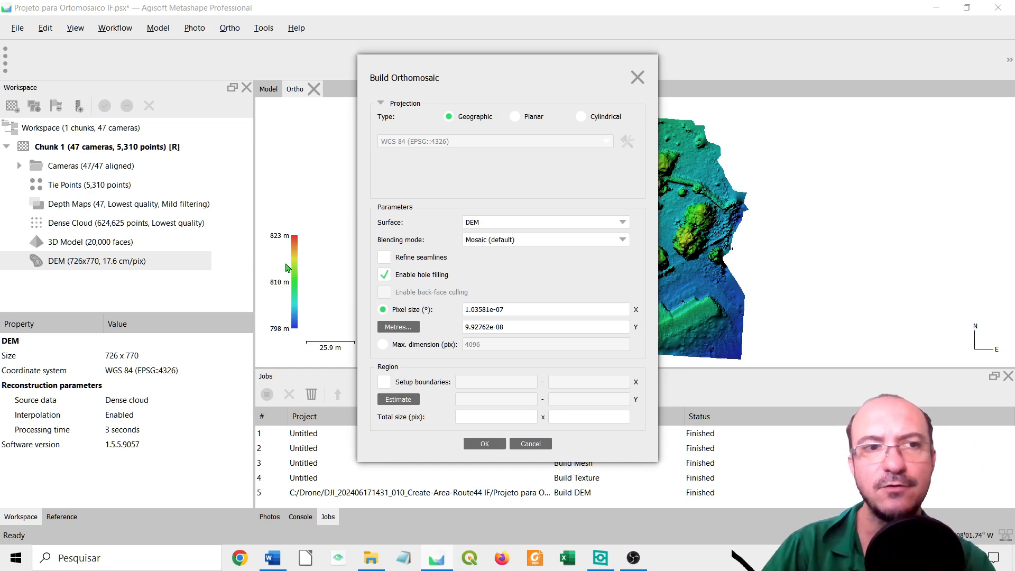
{"action": "left_click", "coordinate": [492, 226]}
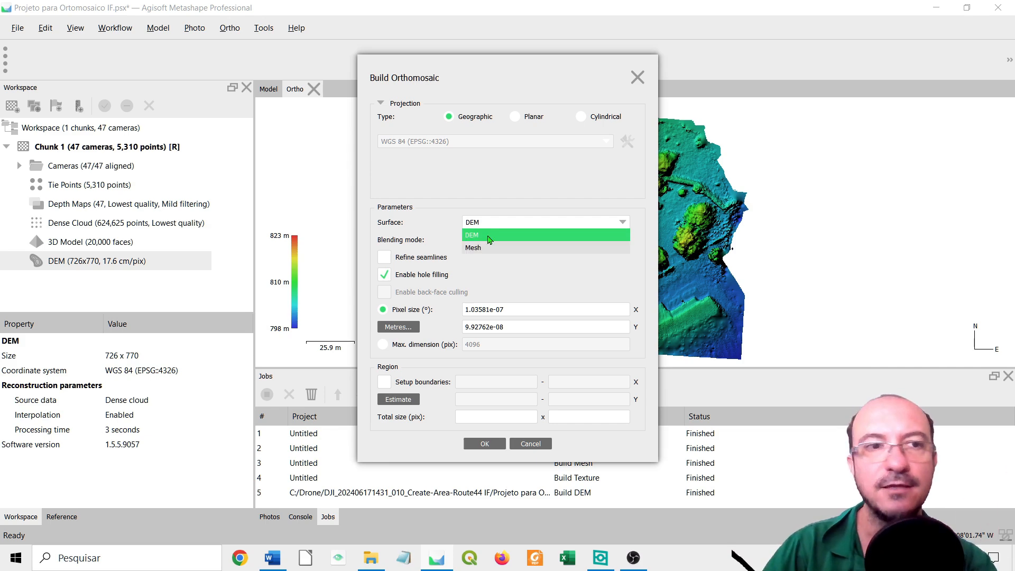
{"action": "left_click", "coordinate": [490, 237]}
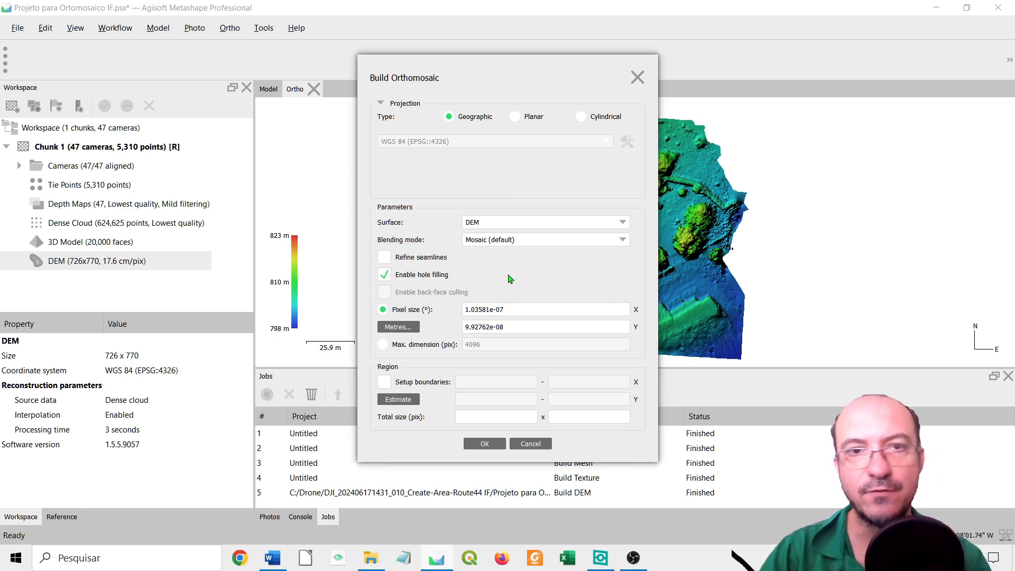
{"action": "left_click", "coordinate": [505, 241]}
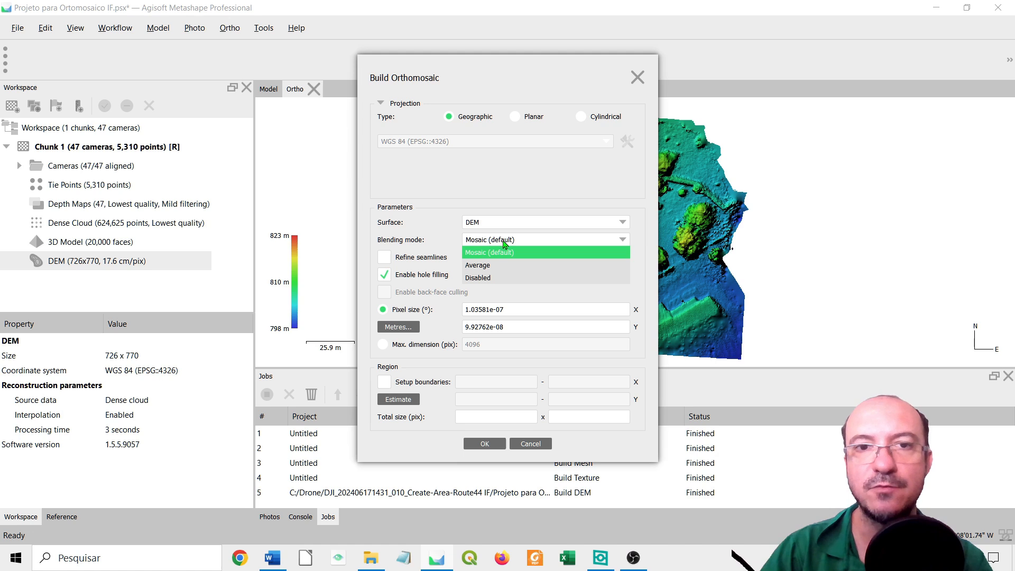
{"action": "left_click", "coordinate": [504, 242]}
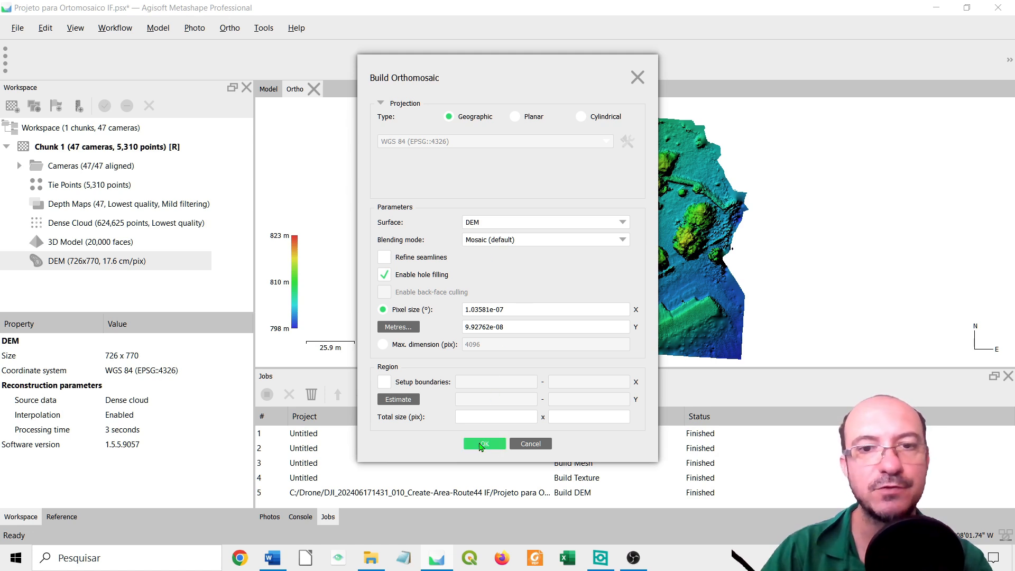
{"action": "left_click", "coordinate": [483, 446]}
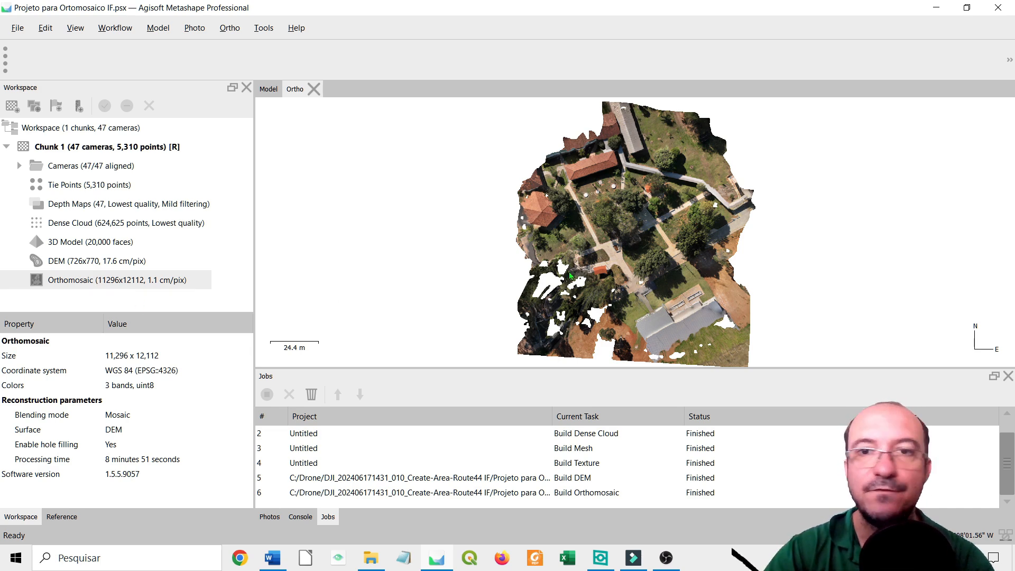
Start exporting the orthomosaic as JPEG/TIFF/PNG in WGS 84 (EPSG::4326) with white background, LZW compression, alpha channel and TIFF overviews.
{"action": "right_click", "coordinate": [106, 282]}
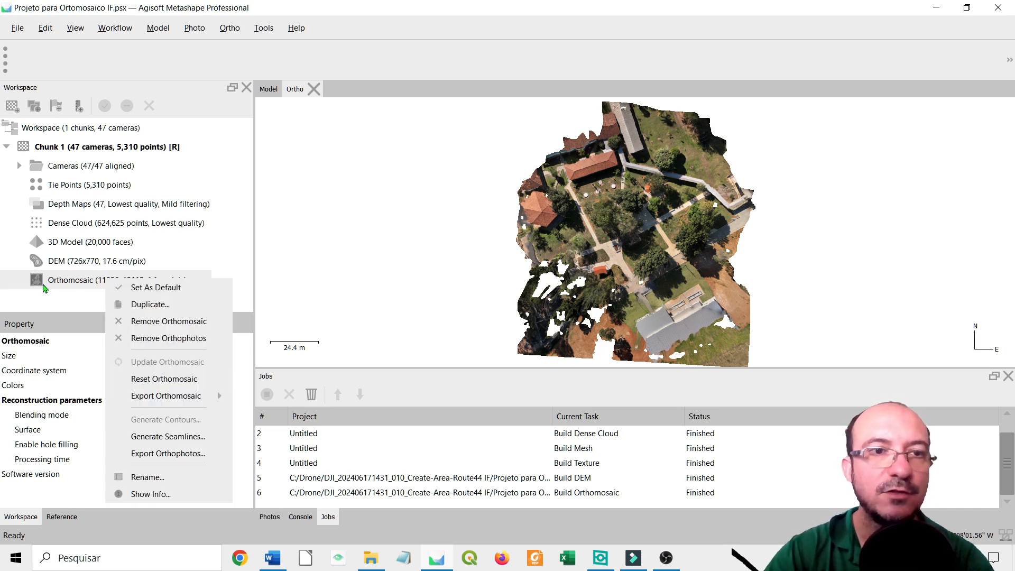
{"action": "mouse_move", "coordinate": [197, 398]}
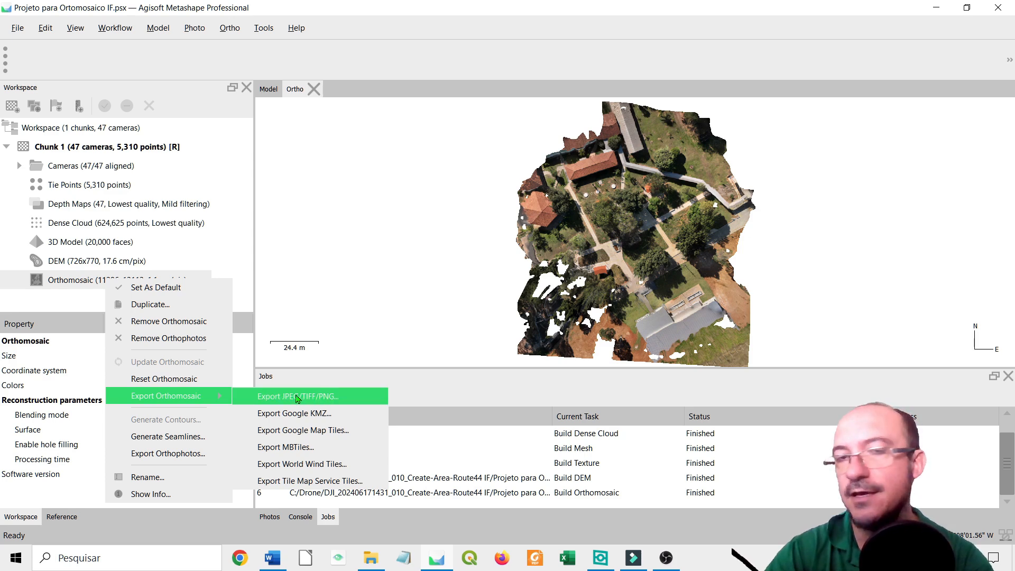
{"action": "left_click", "coordinate": [312, 399]}
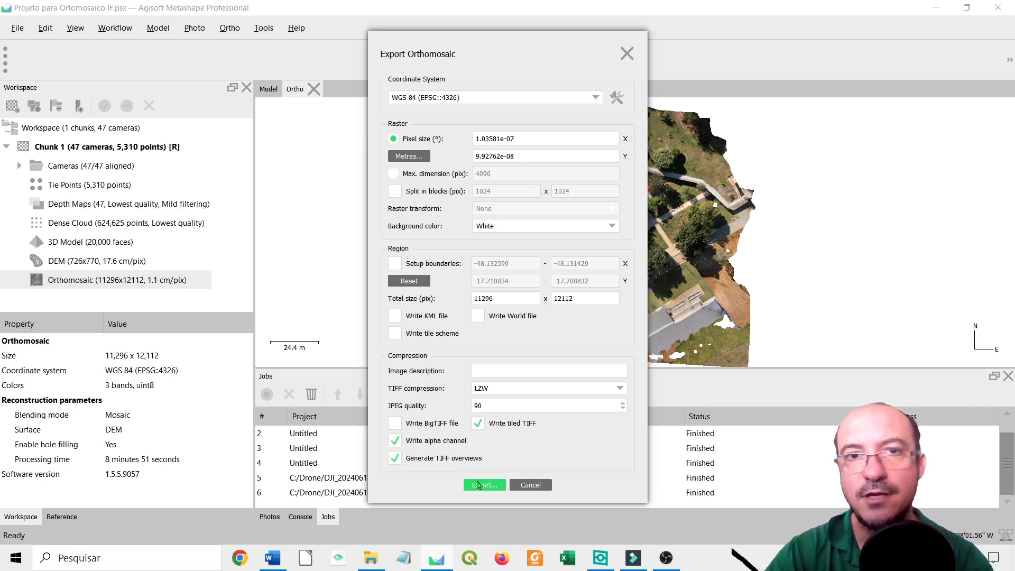
{"action": "left_click", "coordinate": [479, 485]}
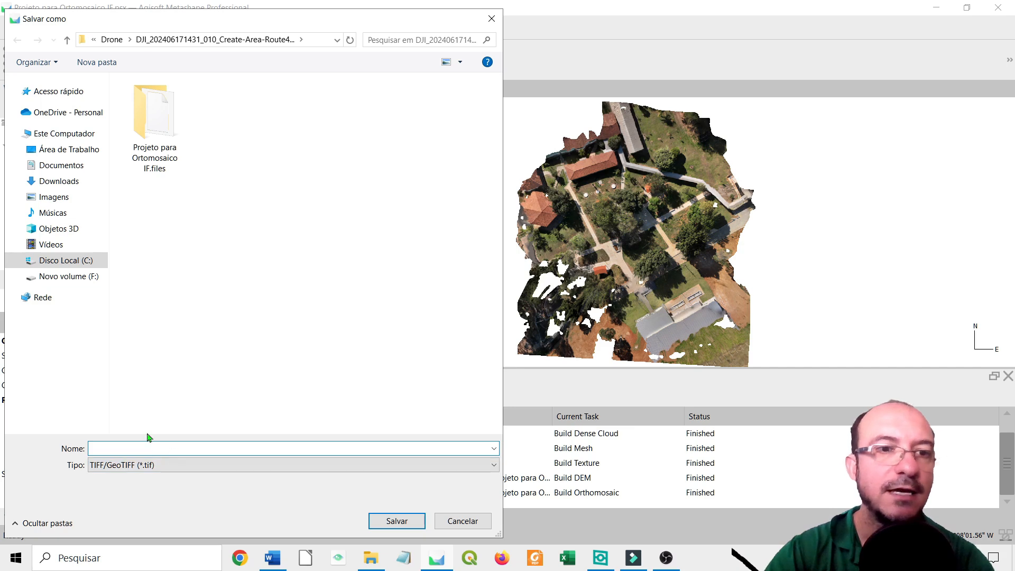
{"action": "type", "text": "Image 1"}
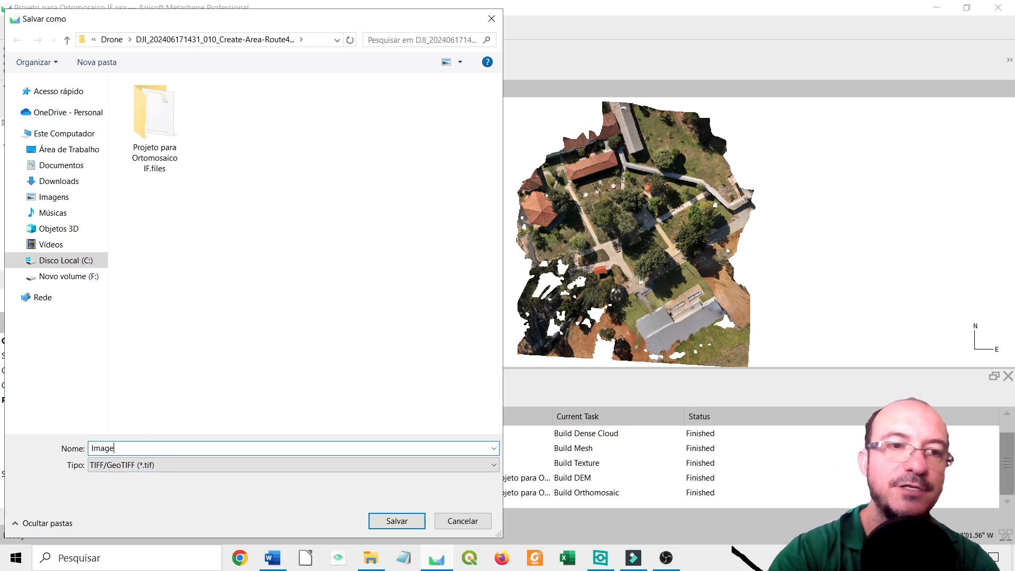
{"action": "key", "text": "BackSpace"}
{"action": "key", "text": "BackSpace"}
{"action": "key", "text": "BackSpace"}
{"action": "key", "text": "BackSpace"}
{"action": "key", "text": "BackSpace"}
{"action": "key", "text": "BackSpace"}
{"action": "key", "text": "BackSpace"}
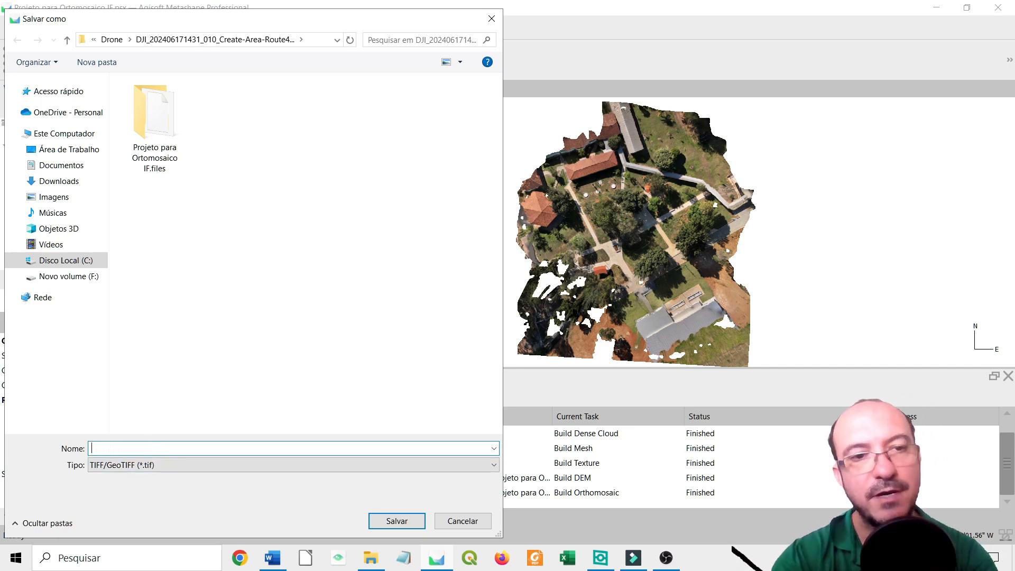
Save the exported orthomosaic as the TIFF/GeoTIFF file "Ortofoto do minicurso de Drones" in the drone project folder.
{"action": "type", "text": "Ortomosaic"}
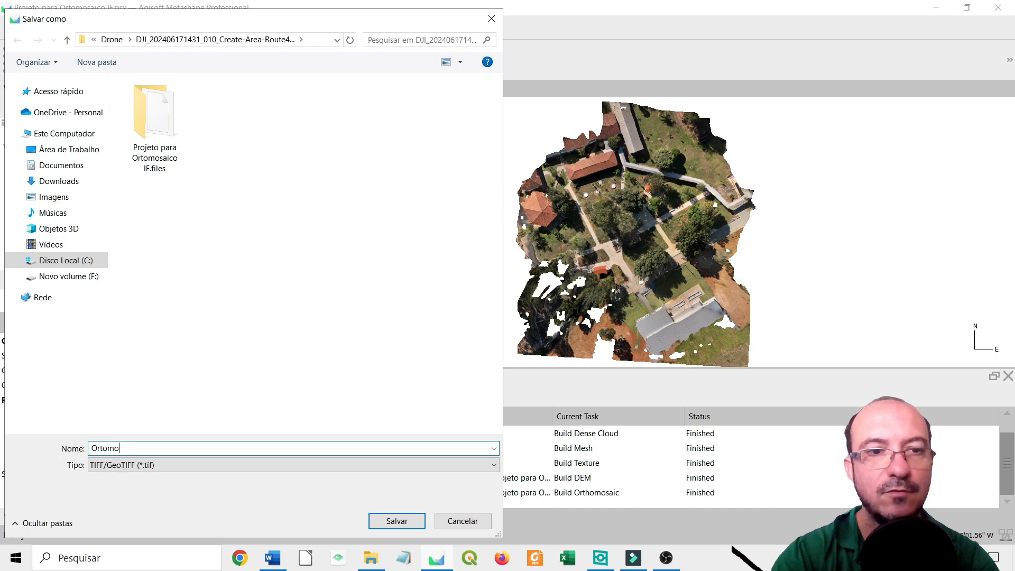
{"action": "key", "text": "BackSpace"}
{"action": "key", "text": "BackSpace"}
{"action": "key", "text": "BackSpace"}
{"action": "key", "text": "BackSpace"}
{"action": "key", "text": "BackSpace"}
{"action": "key", "text": "BackSpace"}
{"action": "type", "text": "foto "}
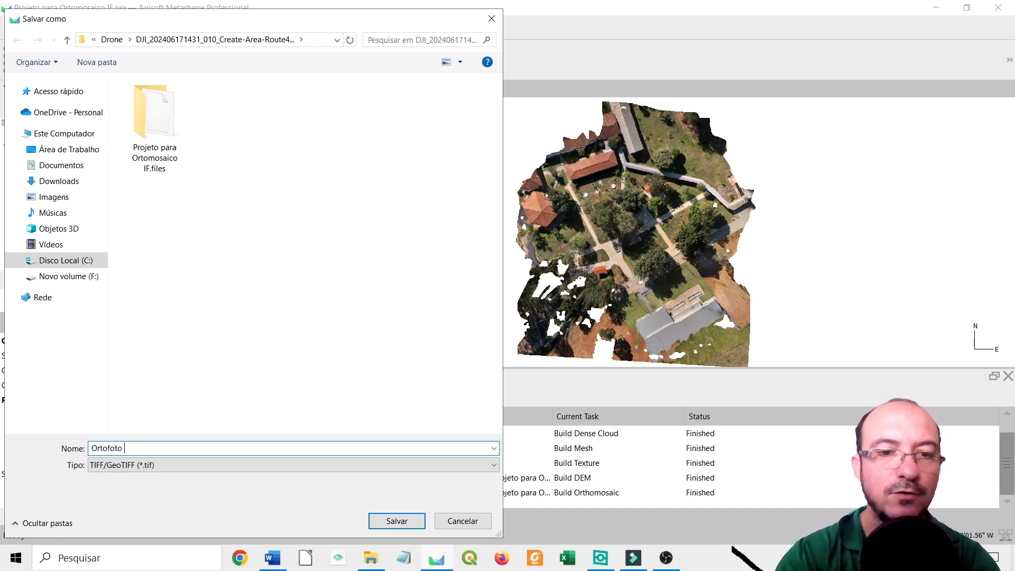
{"action": "type", "text": "D"}
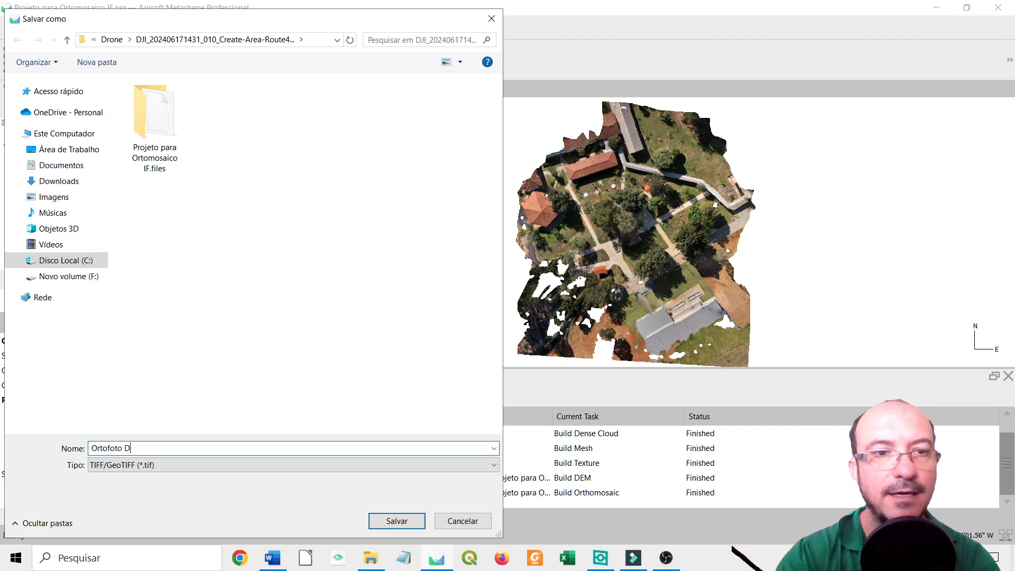
{"action": "key", "text": "BackSpace"}
{"action": "type", "text": "do mi"}
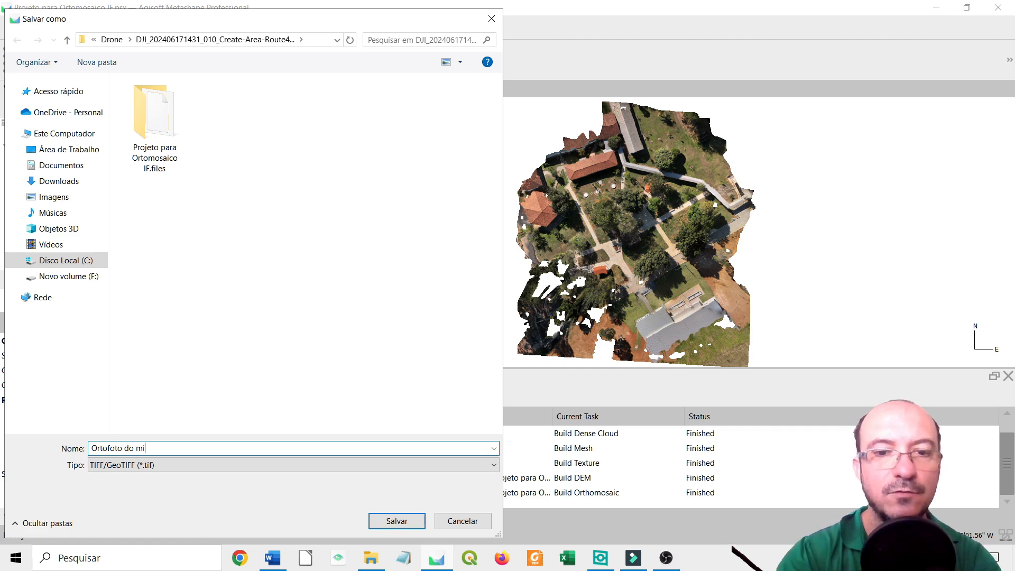
{"action": "type", "text": "nicurso de "}
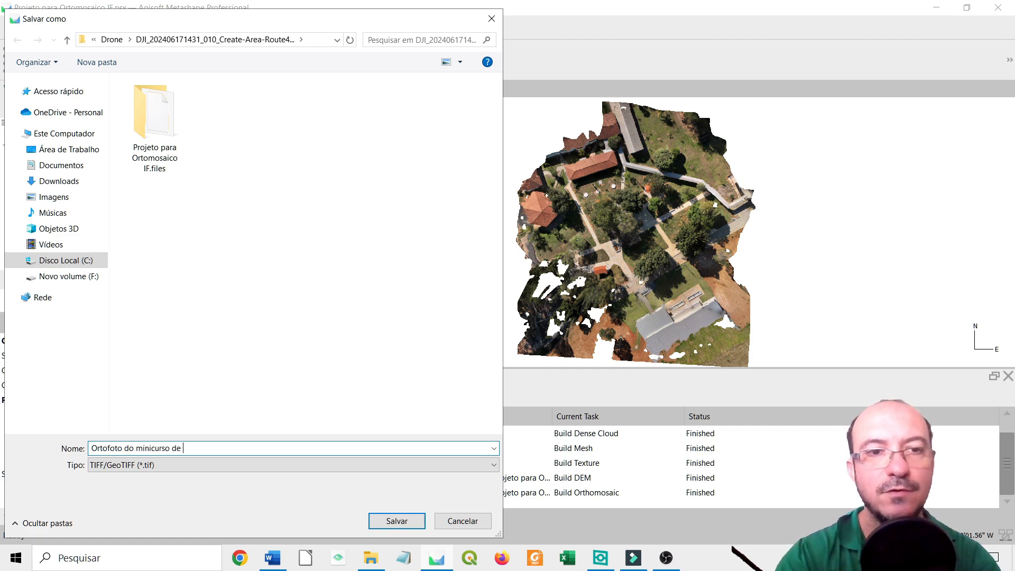
{"action": "type", "text": "Drones"}
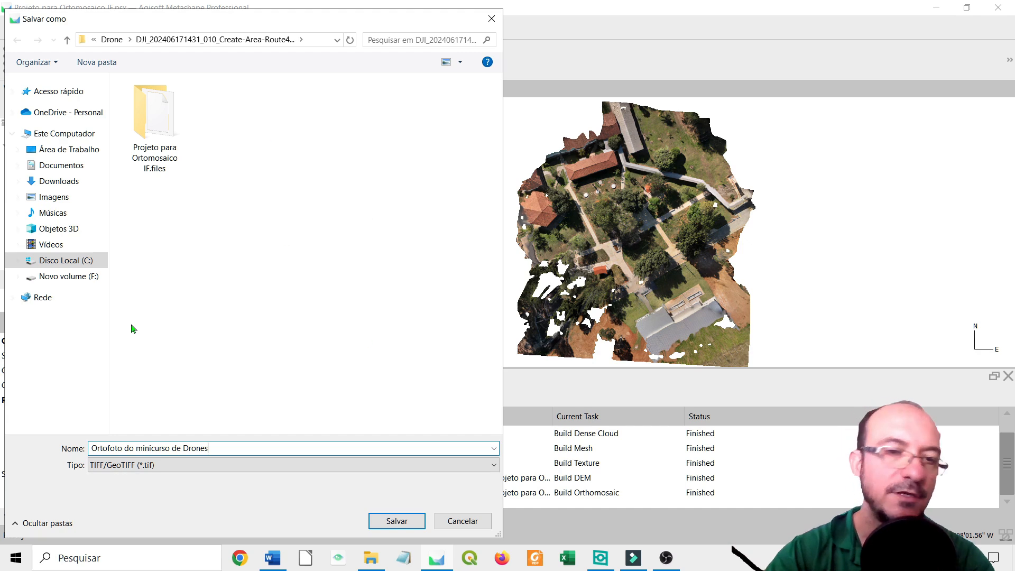
{"action": "left_click", "coordinate": [403, 522]}
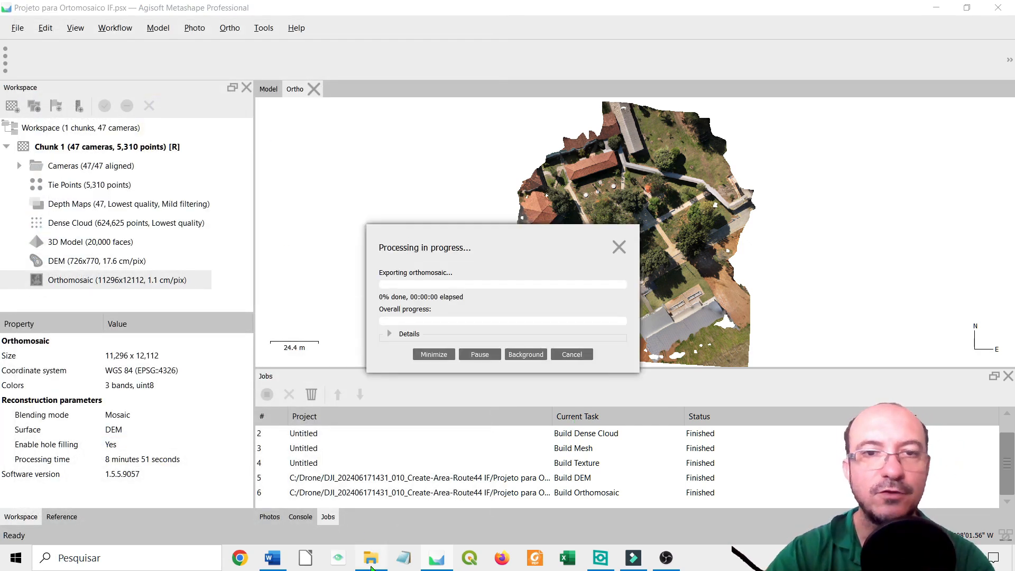
Switch to File Explorer to check the drone photo folder for the exported orthophoto file, and return to Metashape.
{"action": "mouse_move", "coordinate": [372, 561]}
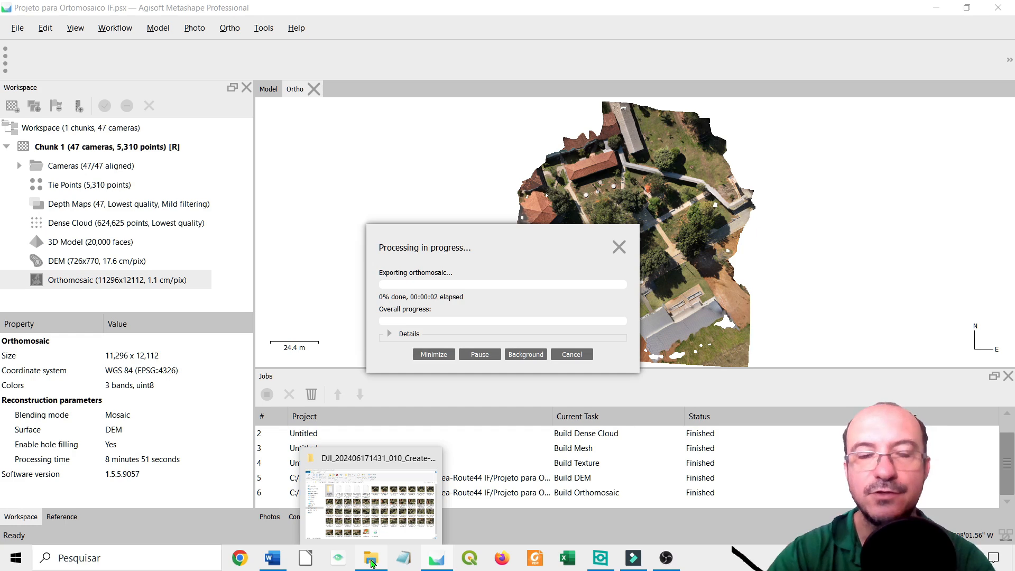
{"action": "left_click", "coordinate": [370, 505]}
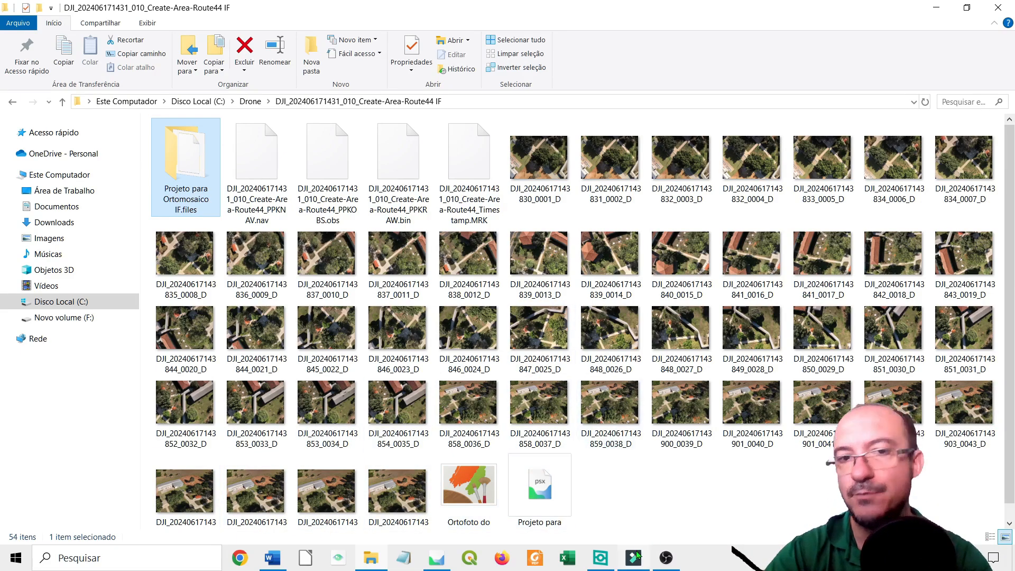
{"action": "mouse_move", "coordinate": [637, 567]}
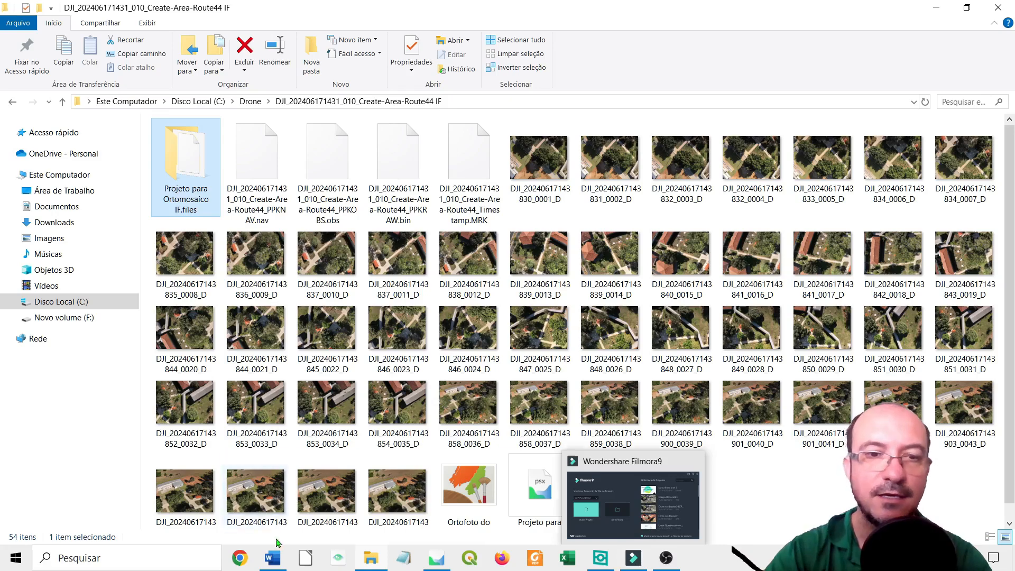
{"action": "left_click", "coordinate": [669, 561]}
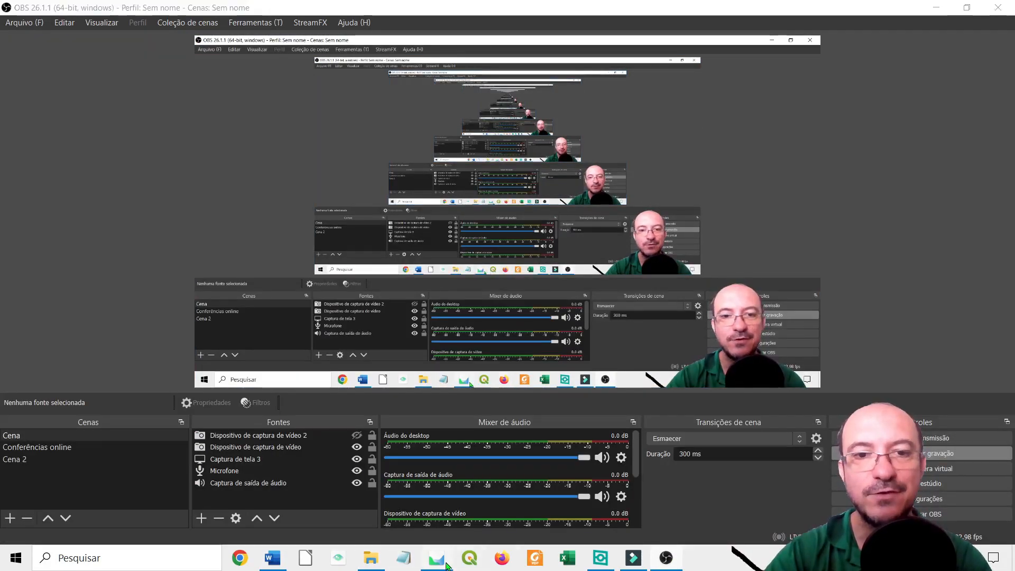
{"action": "left_click", "coordinate": [437, 558]}
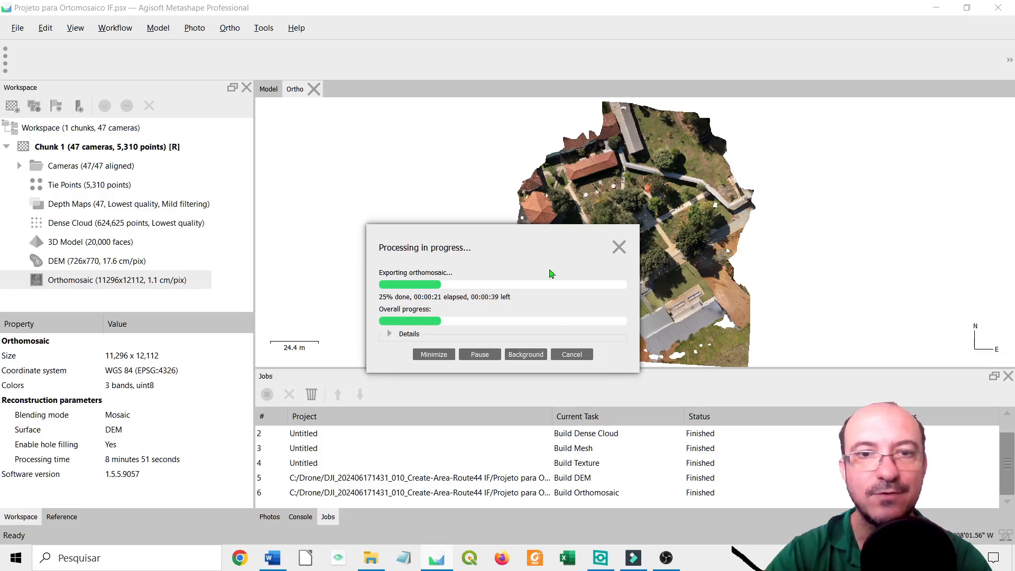